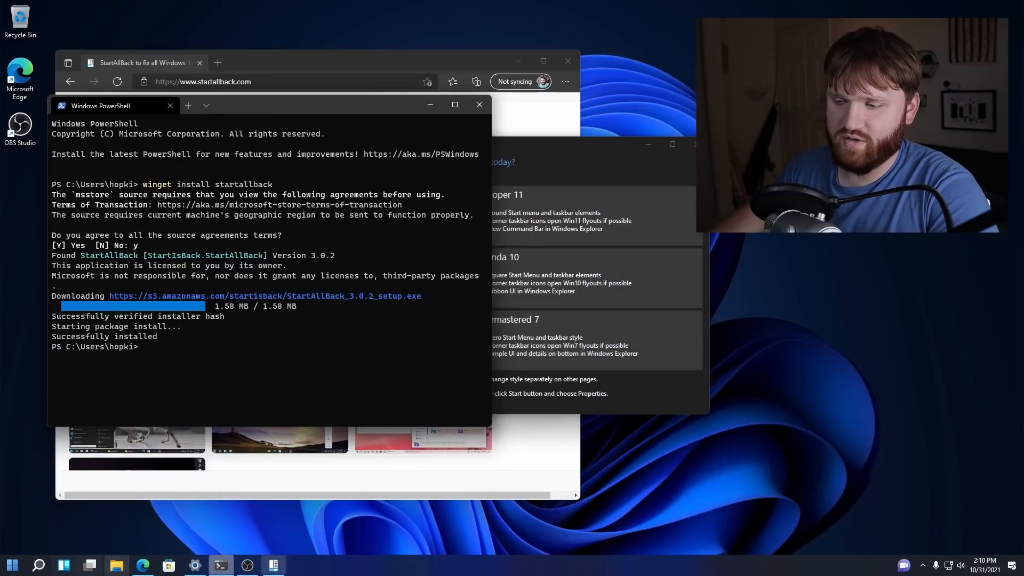
Step: Clear the terminal and browser windows away from the StartAllBack configuration window and look over the Start menu
click(481, 103)
click(518, 61)
drag(555, 152, 367, 126)
click(12, 565)
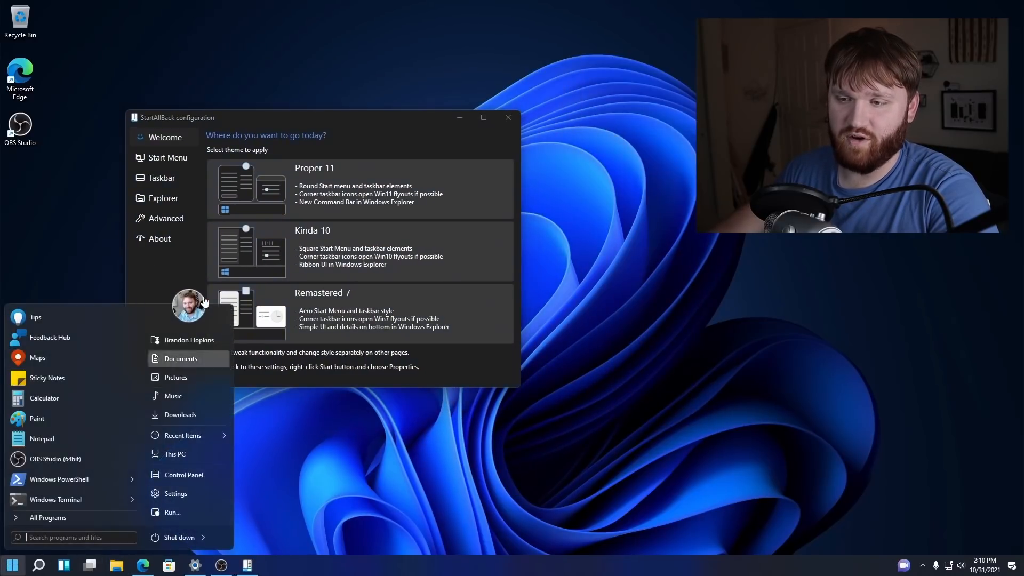
click(179, 261)
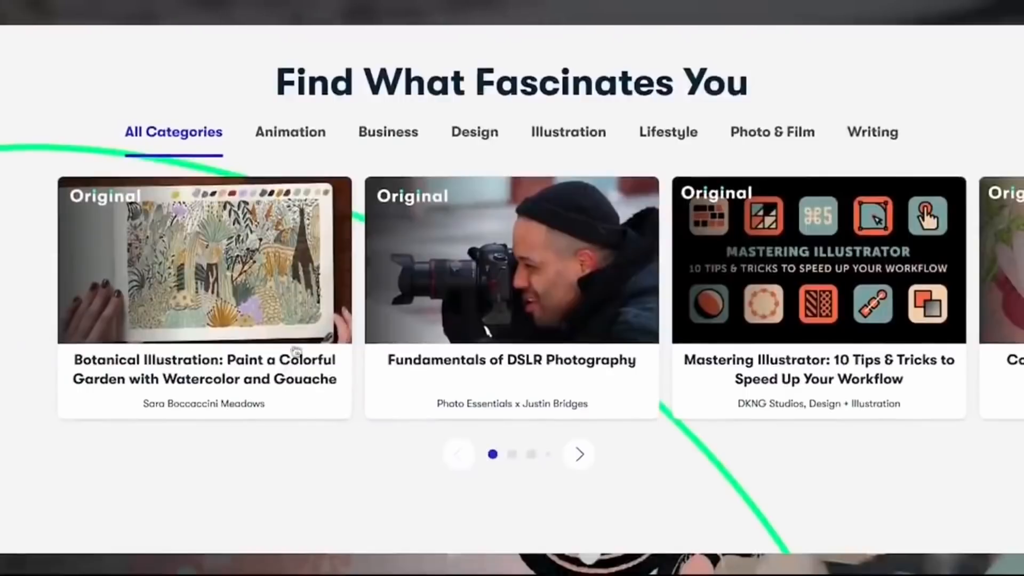
Step: Open the Skillshare class "Botanical Illustration: Paint a Colorful Garden with Watercolor and Gouache" and read through its class page
click(237, 279)
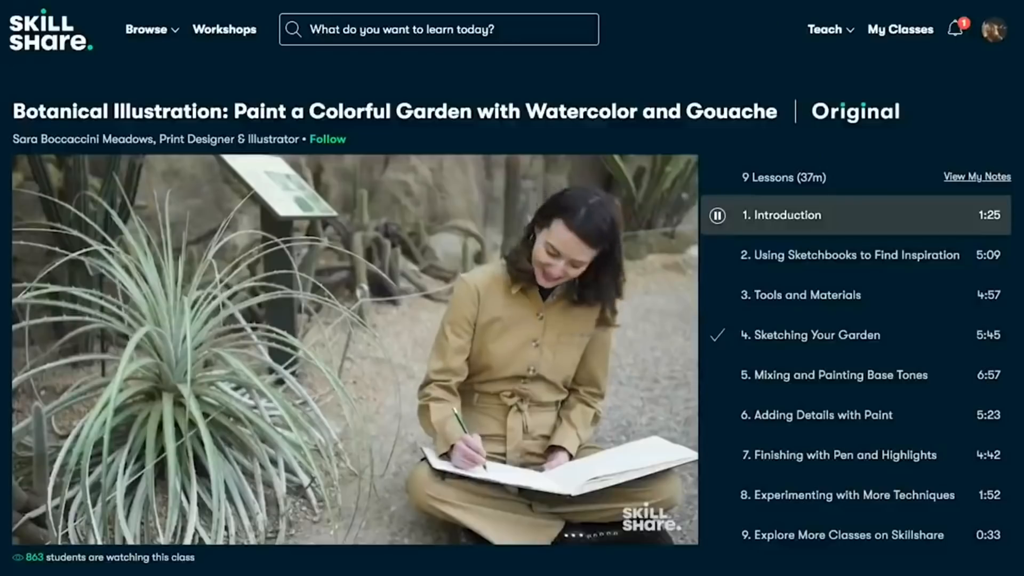
scroll(512, 288, down, 4)
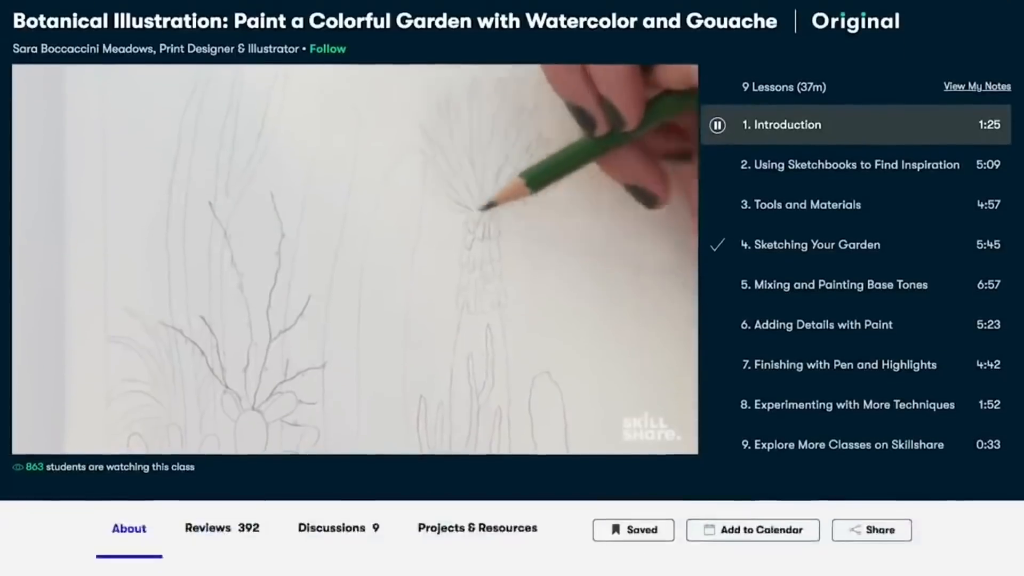
scroll(222, 198, down, 4)
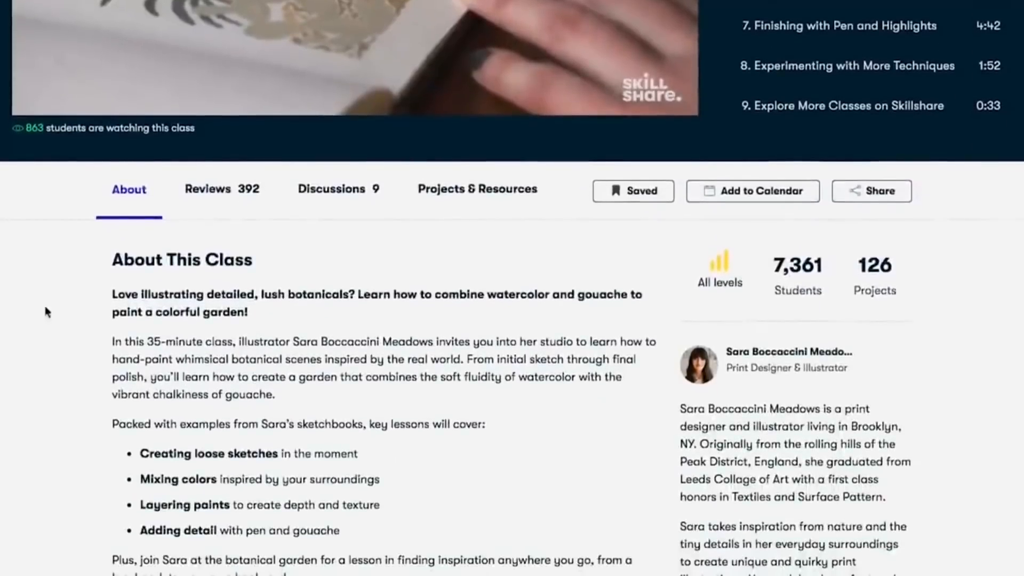
click(221, 198)
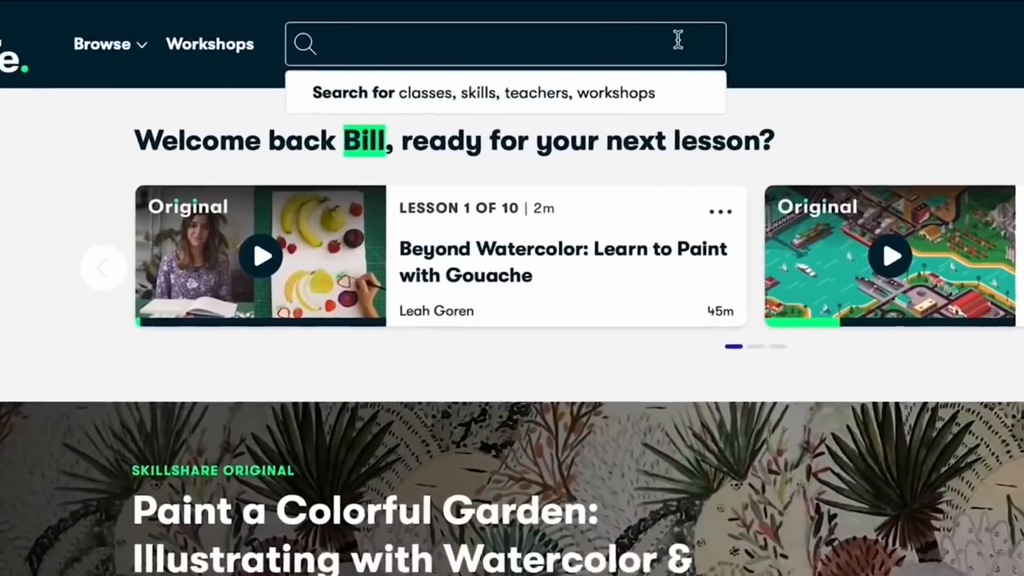
Step: Search Skillshare for "Logo Design" classes using the matching suggestion
text(Logo De)
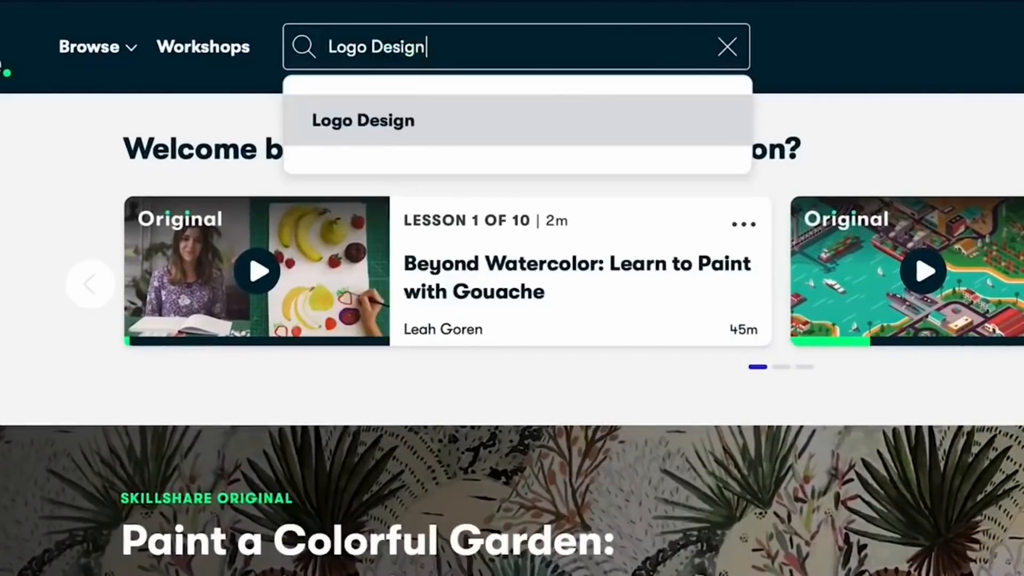
text(sign)
click(453, 119)
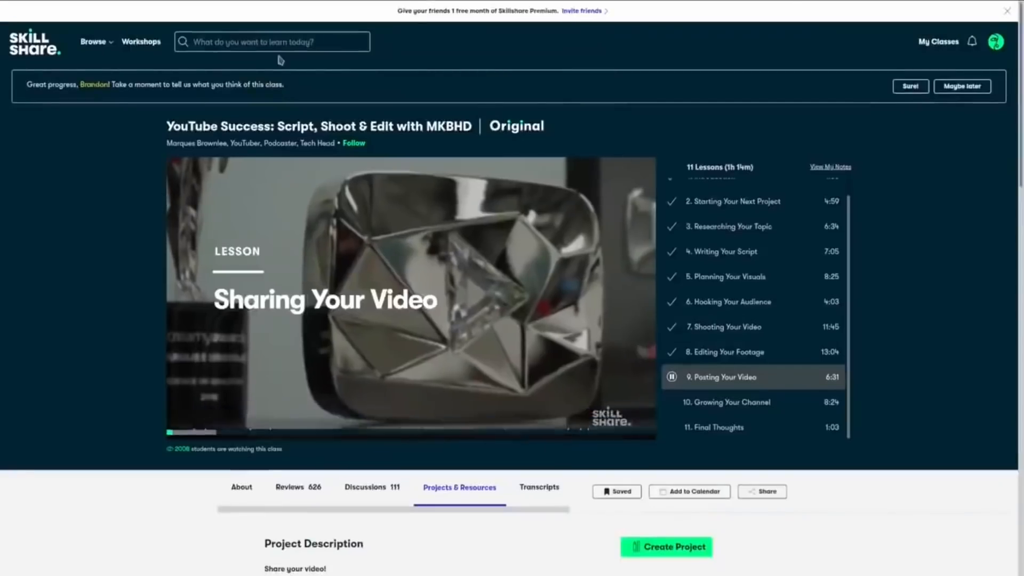
Step: Search Skillshare for "Davinci Resolve" and browse the class results
click(271, 41)
text(Do)
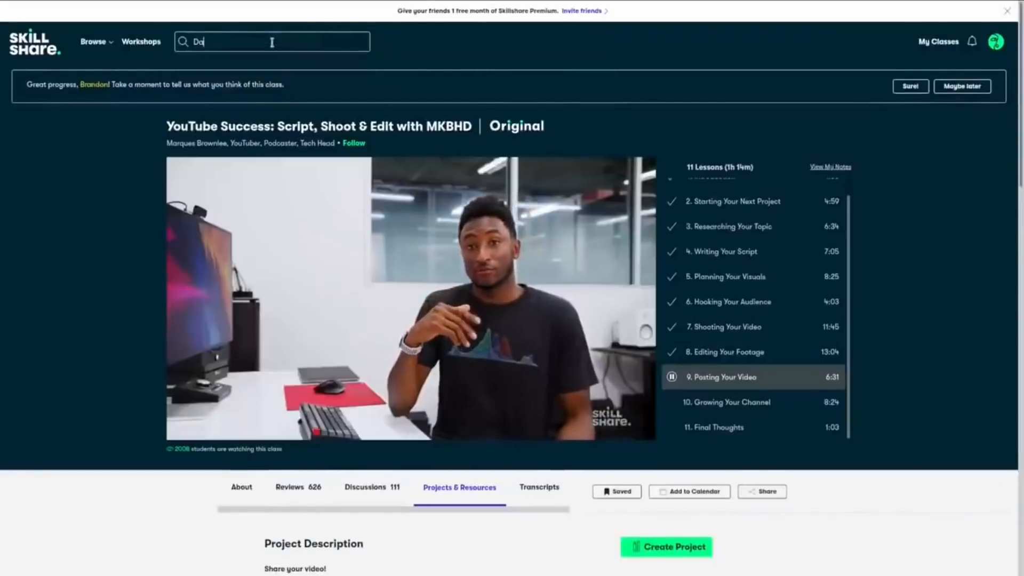
text(vinci Resolve)
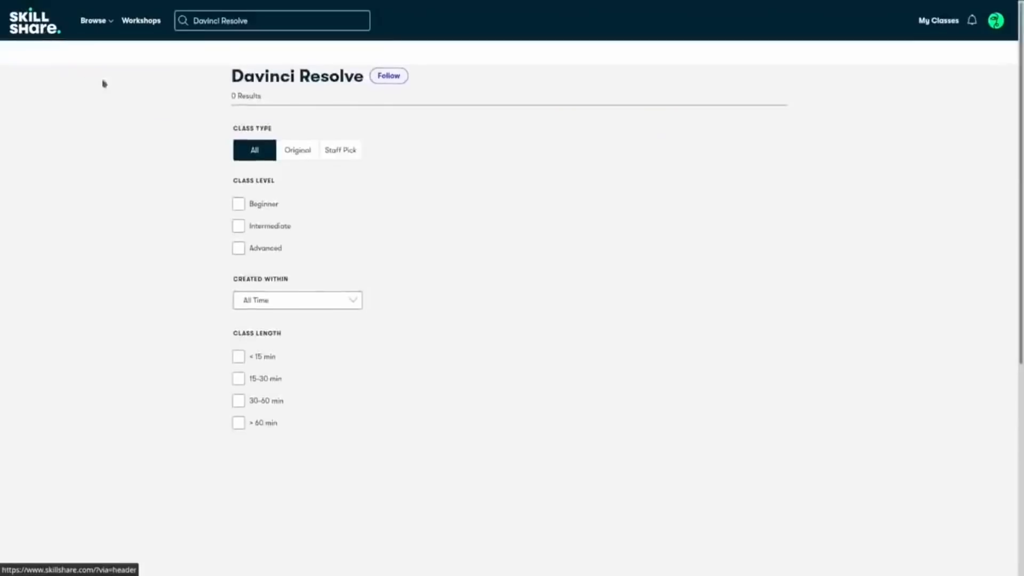
scroll(571, 209, down, 5)
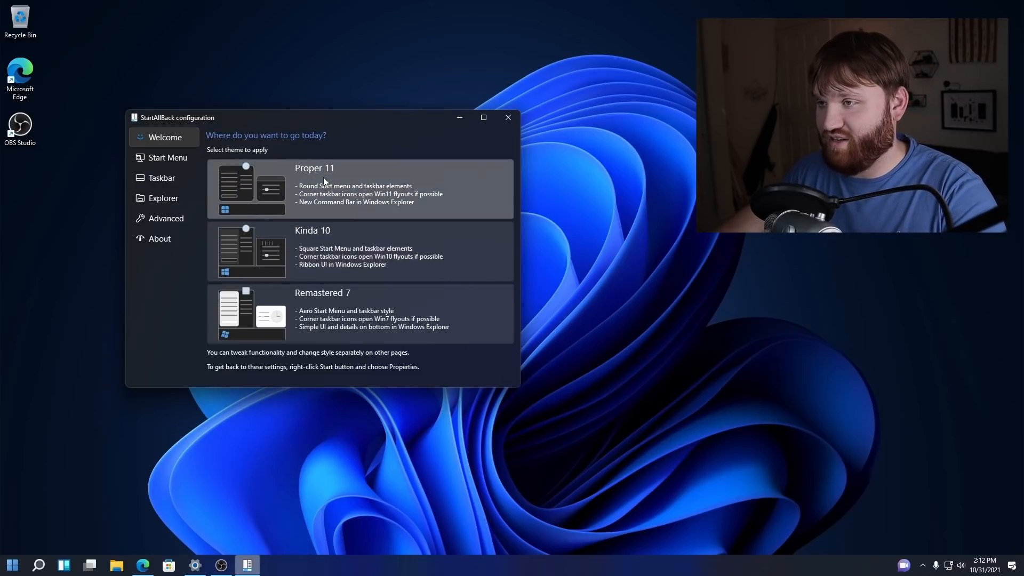
Step: Try the Kinda 10 theme in StartAllBack and compare its Start menu and taskbar with those of Proper 11
click(12, 565)
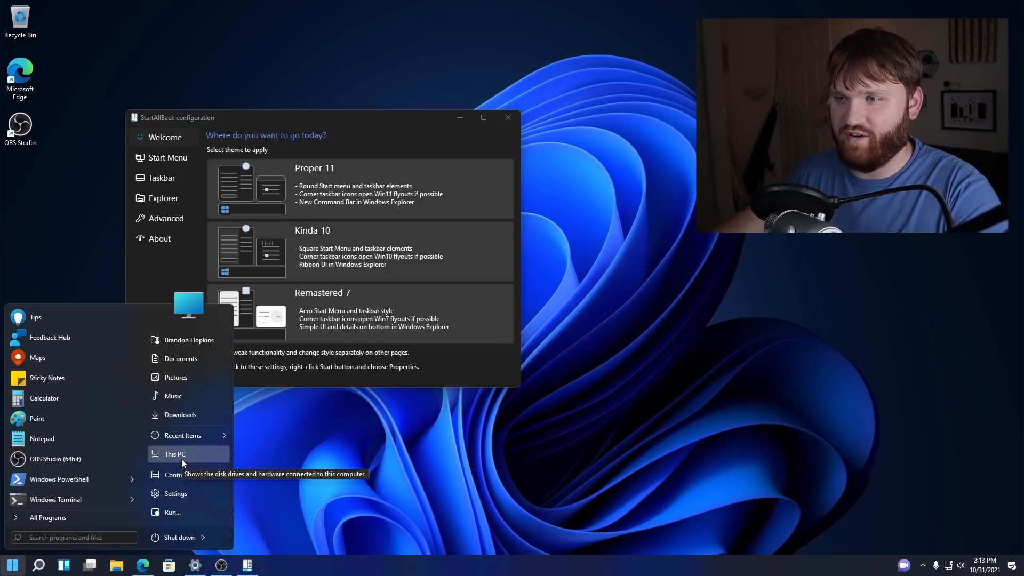
click(152, 262)
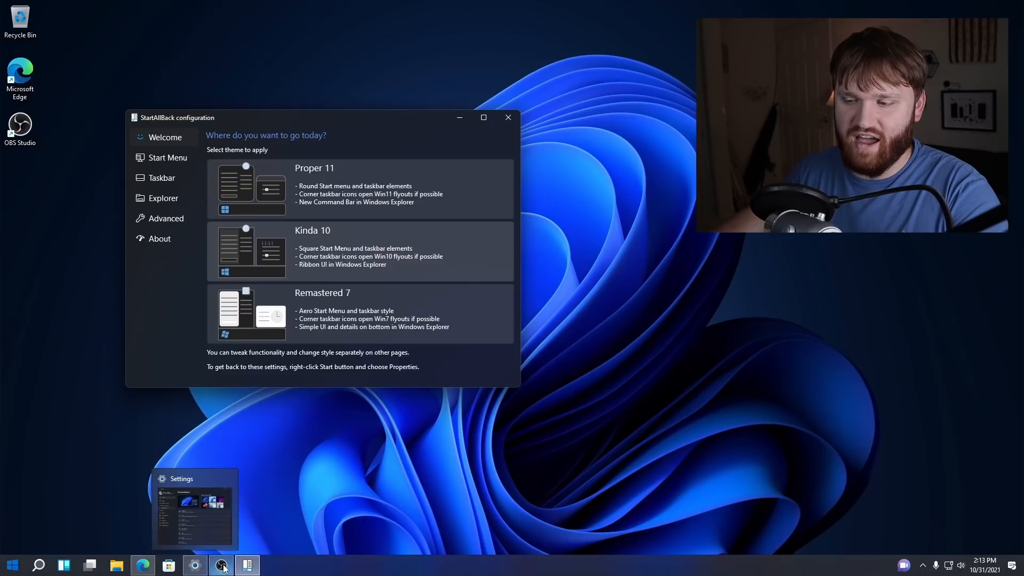
mouse_move(242, 569)
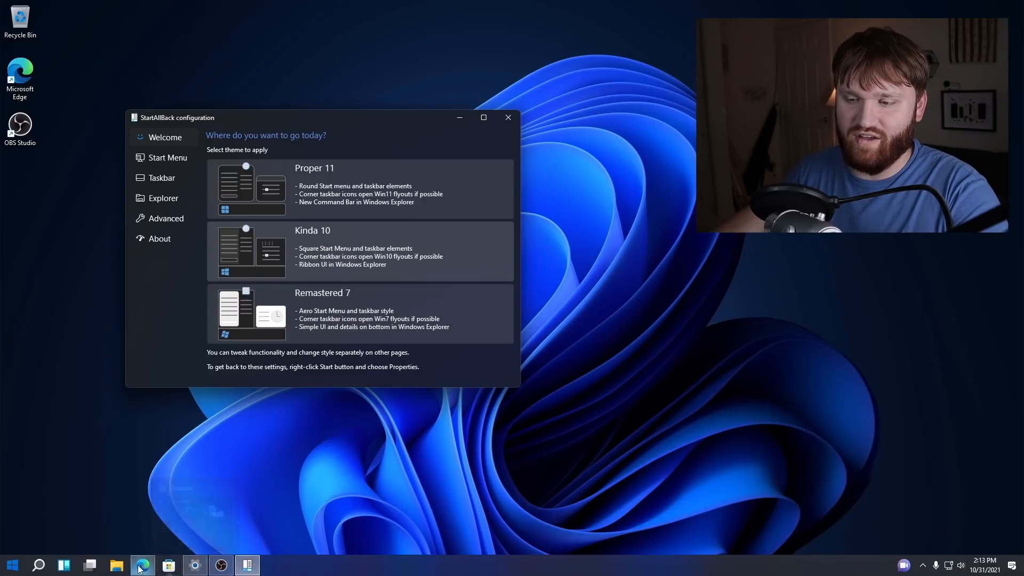
mouse_move(139, 569)
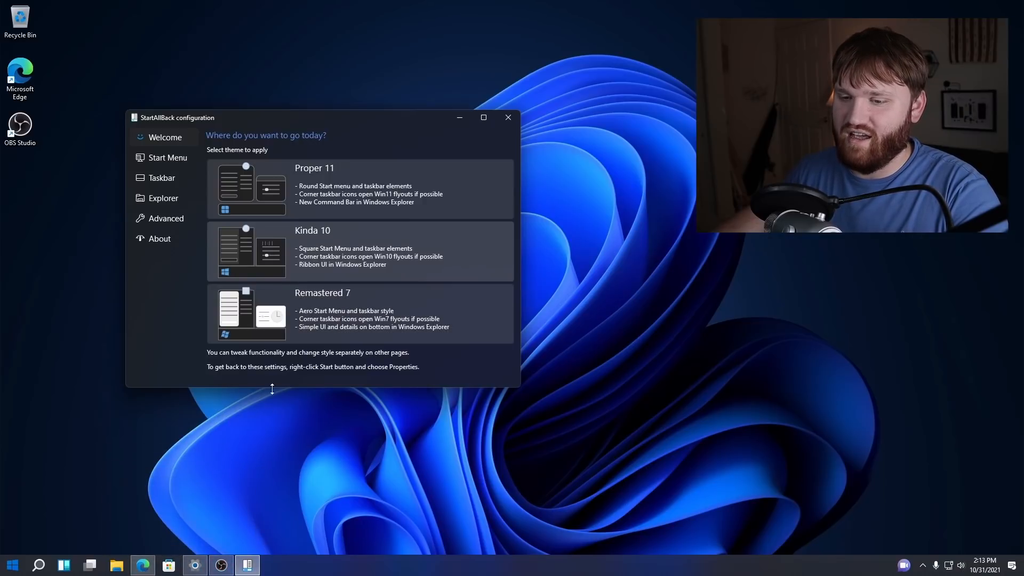
click(5, 570)
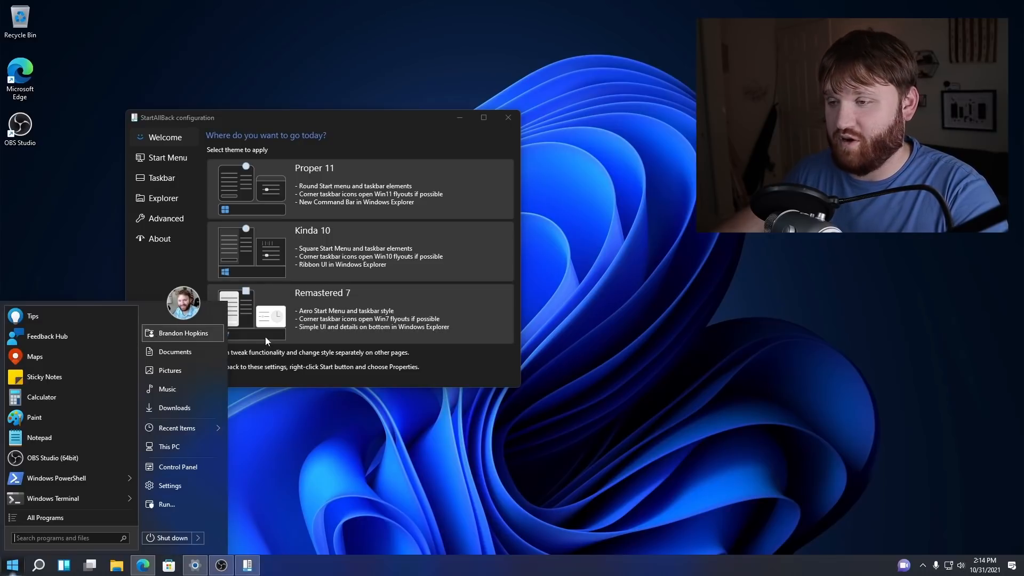
Step: Try the Remastered 7 theme on the Start menu and taskbar, and reapply the Proper 11 theme
click(372, 302)
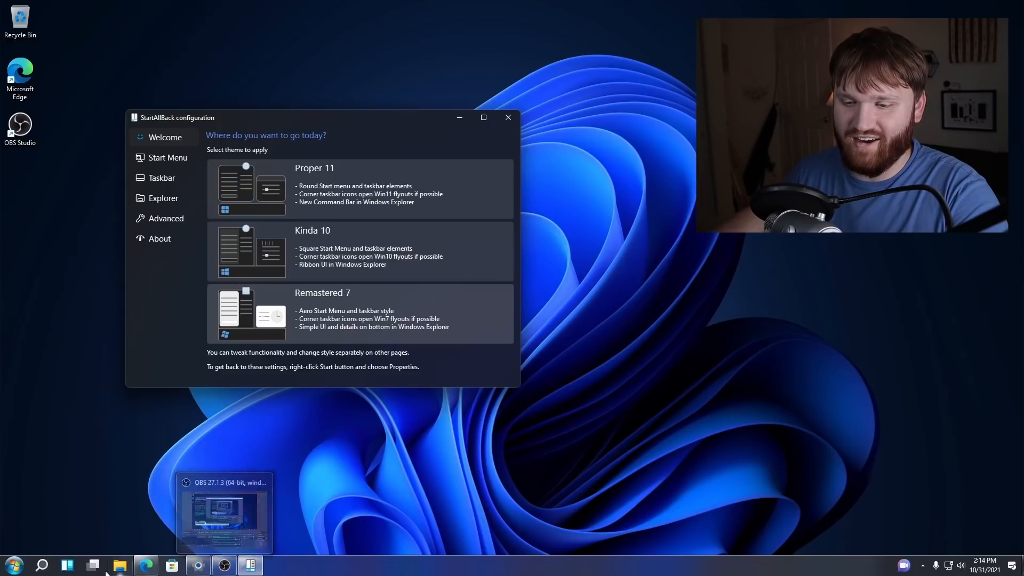
click(11, 570)
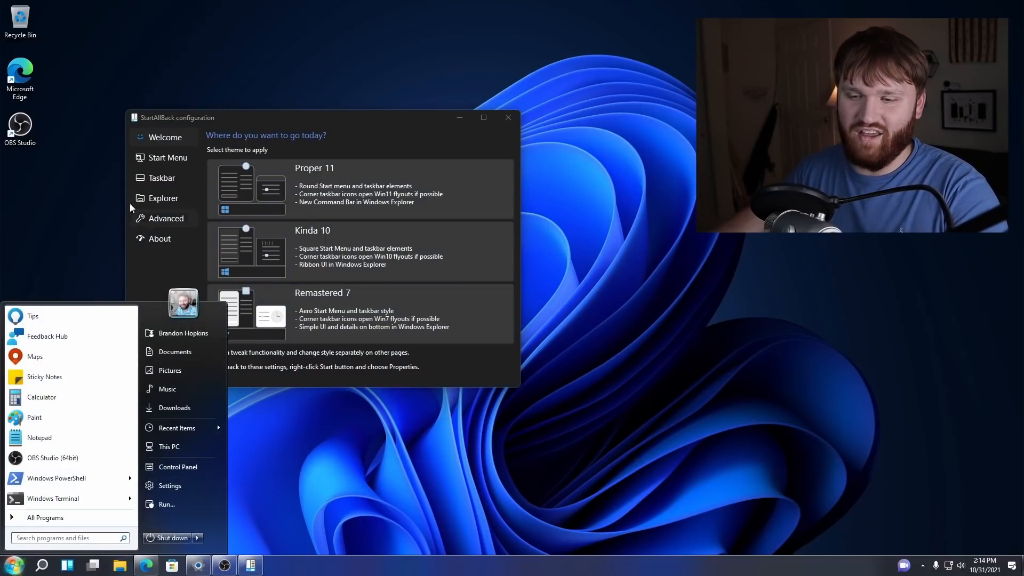
click(318, 368)
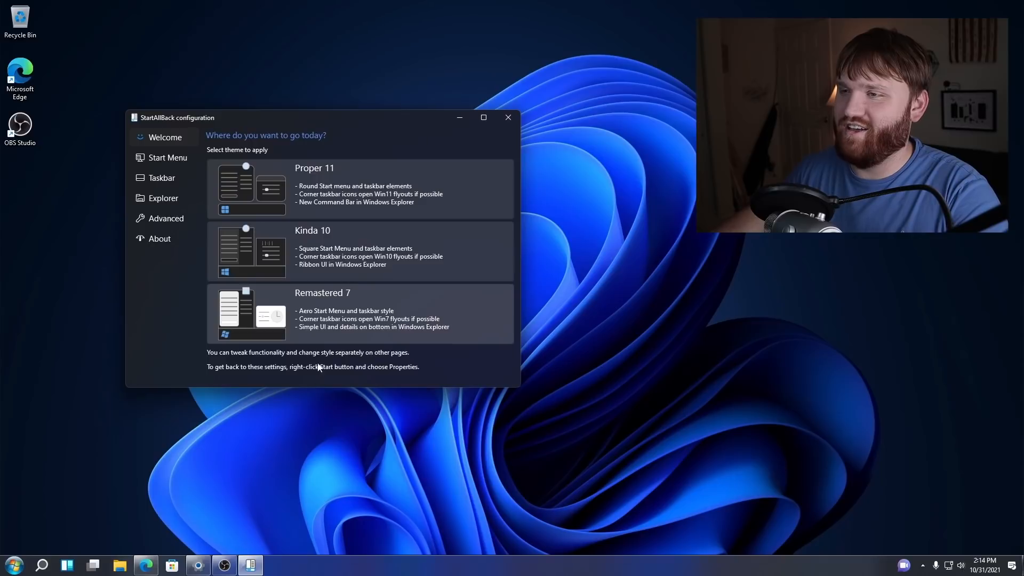
click(347, 186)
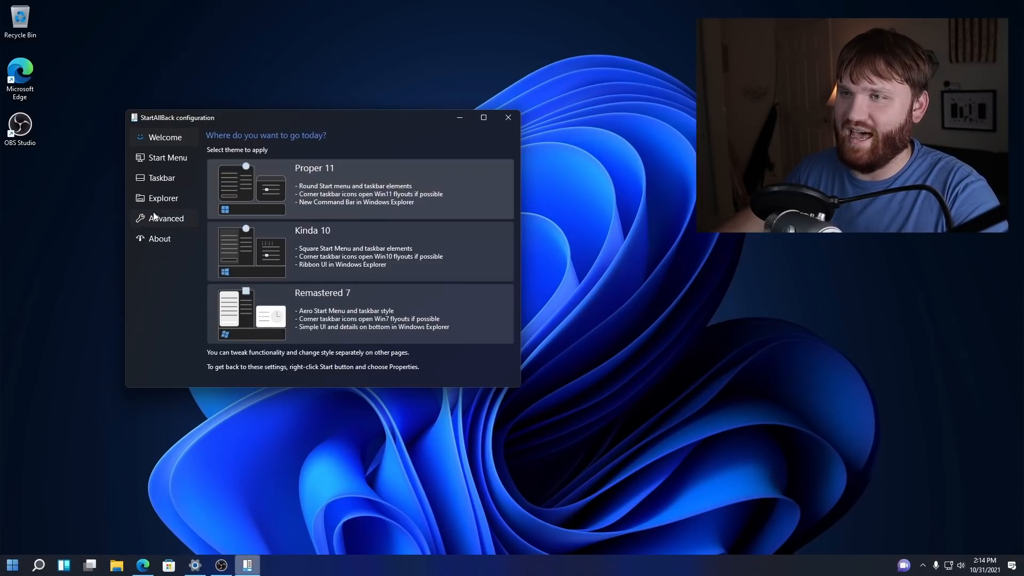
Step: Open the Start menu configuration page and view the current Start menu
click(167, 157)
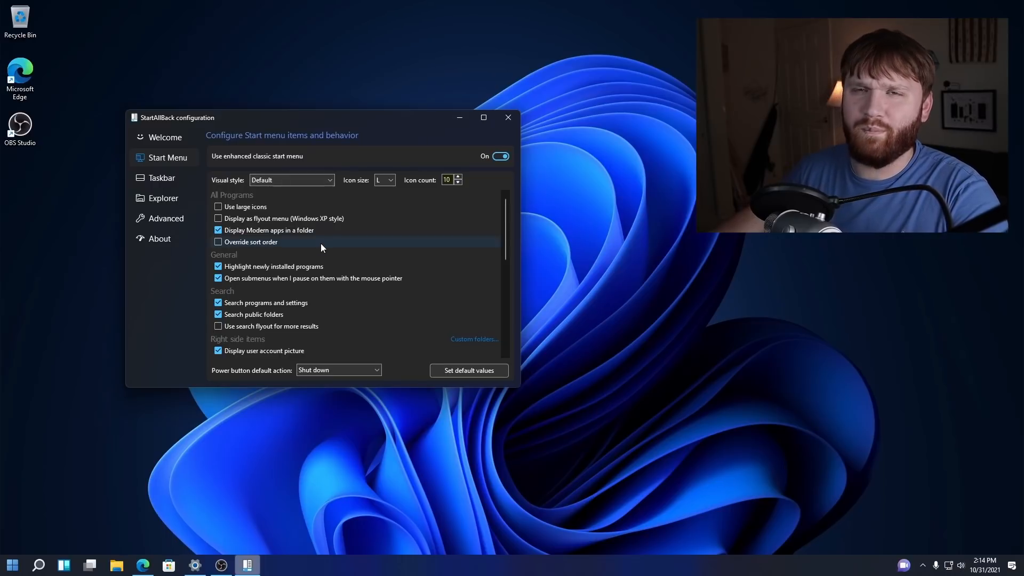
click(12, 564)
click(230, 170)
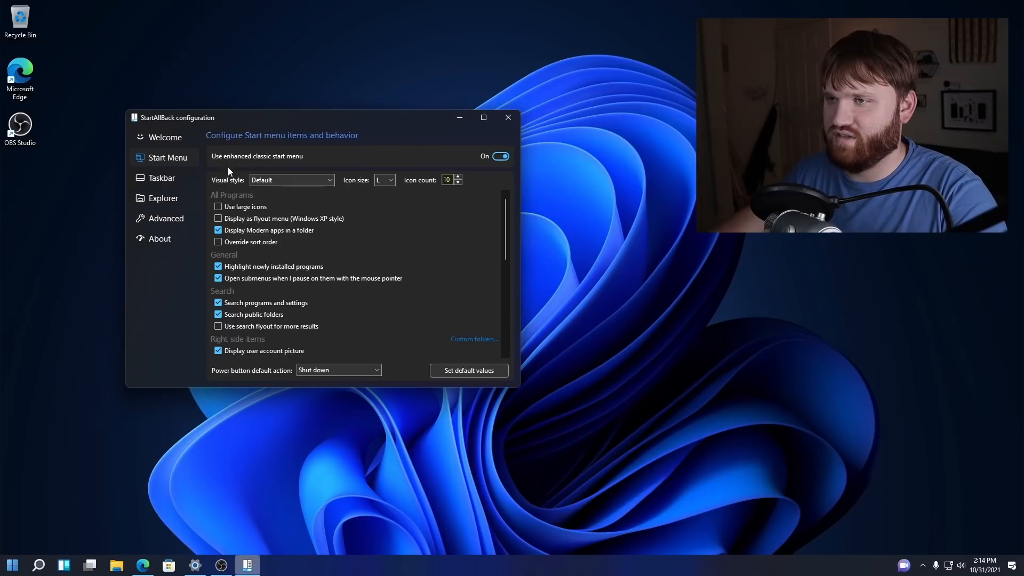
Step: Try the Windows 7 visual style on the Start menu and restore the Default style
click(263, 179)
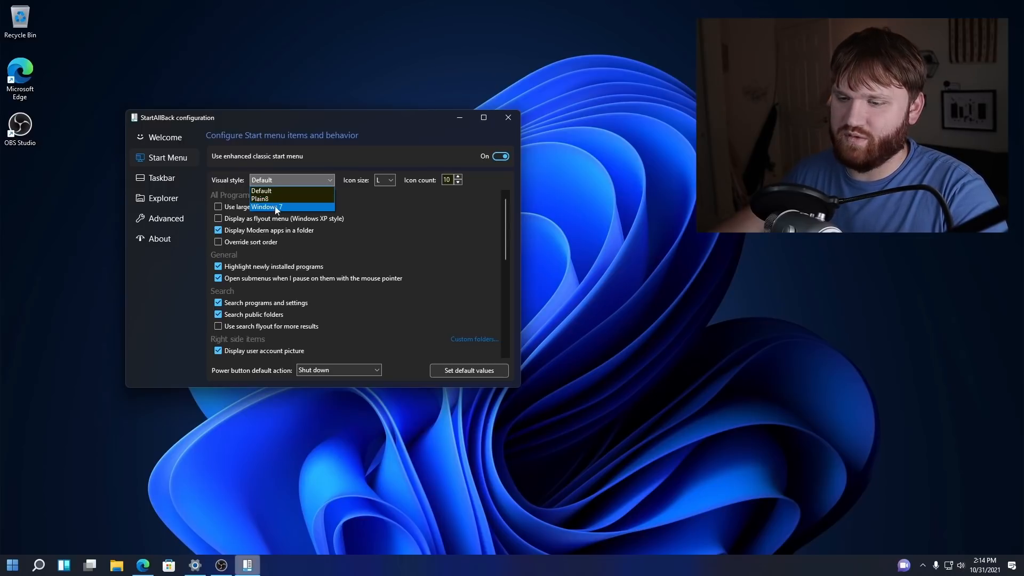
click(270, 207)
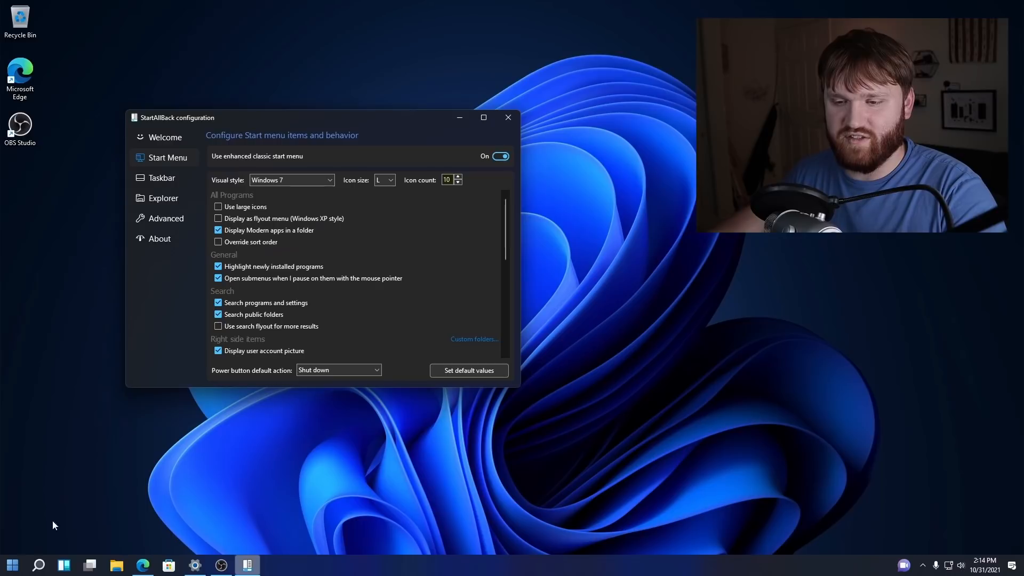
click(7, 567)
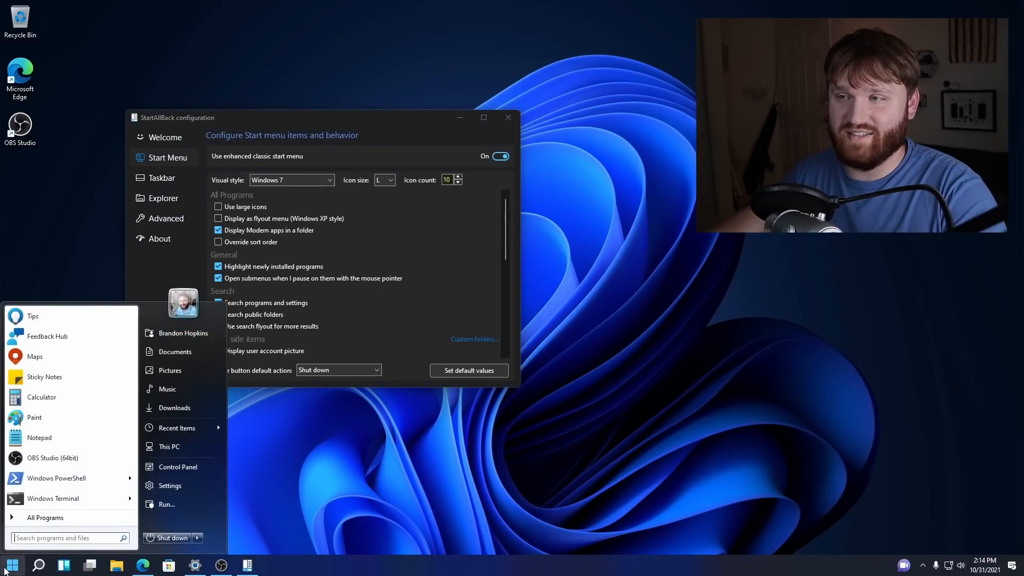
click(6, 568)
click(283, 181)
click(282, 188)
click(173, 139)
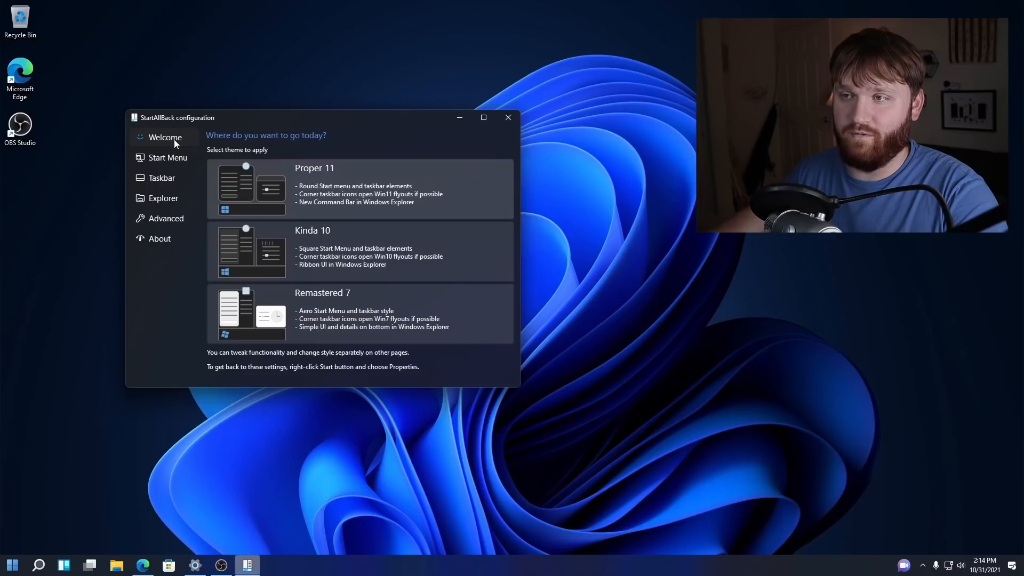
Step: Bring up the Start menu's right-side item options and test the menu's Control Panel link
click(166, 160)
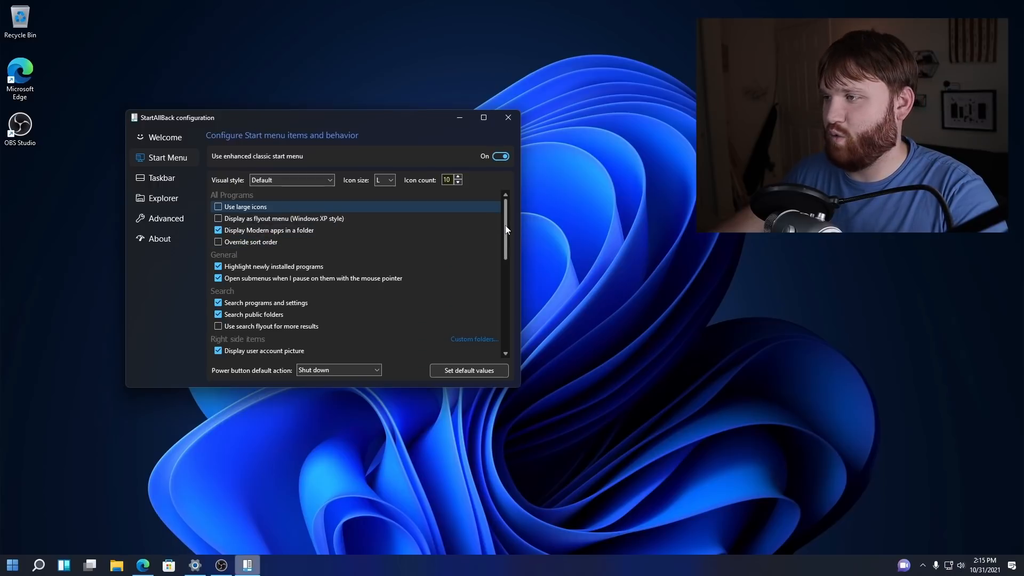
drag(506, 229, 507, 291)
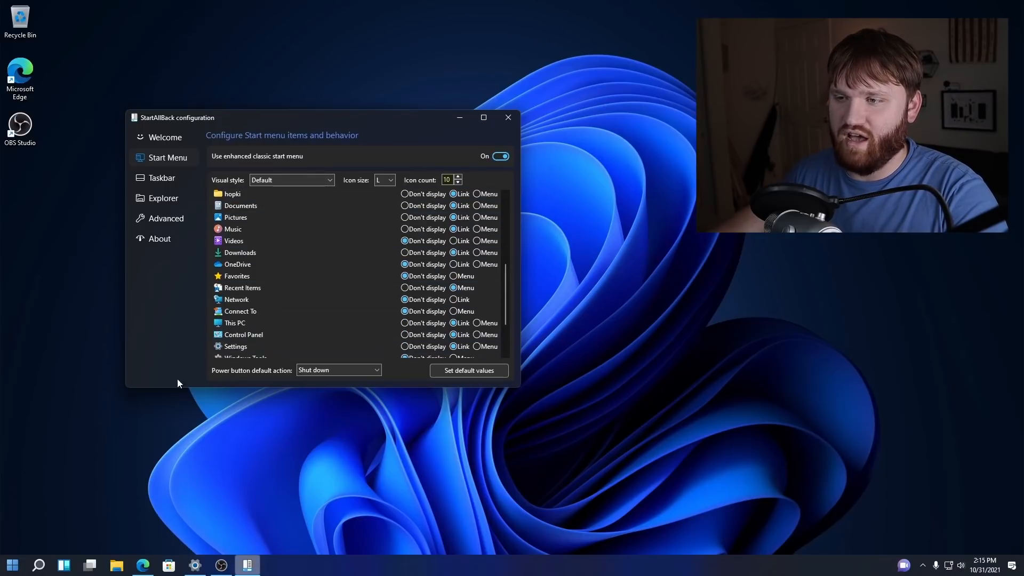
click(12, 564)
click(190, 476)
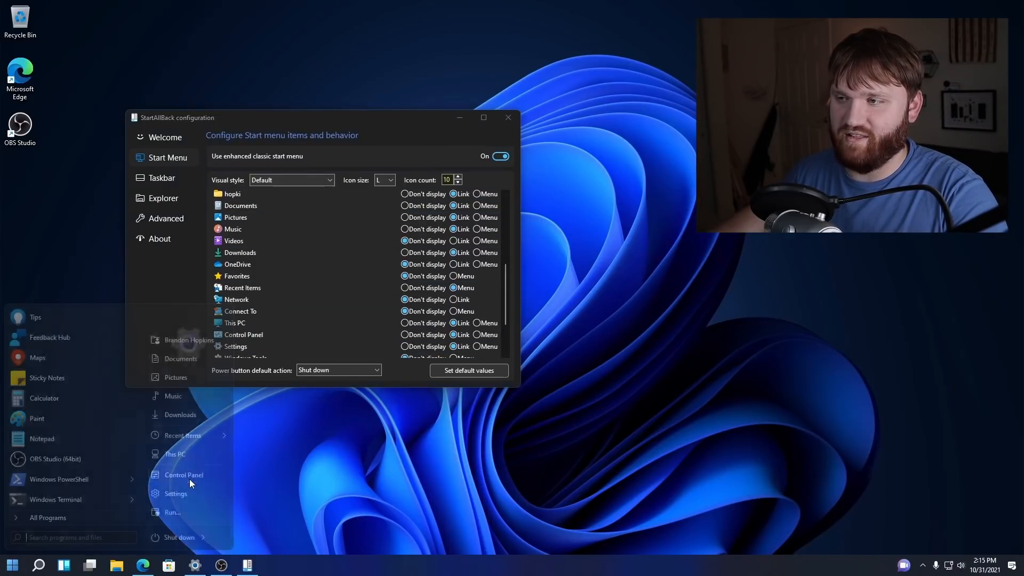
key(alt+F4)
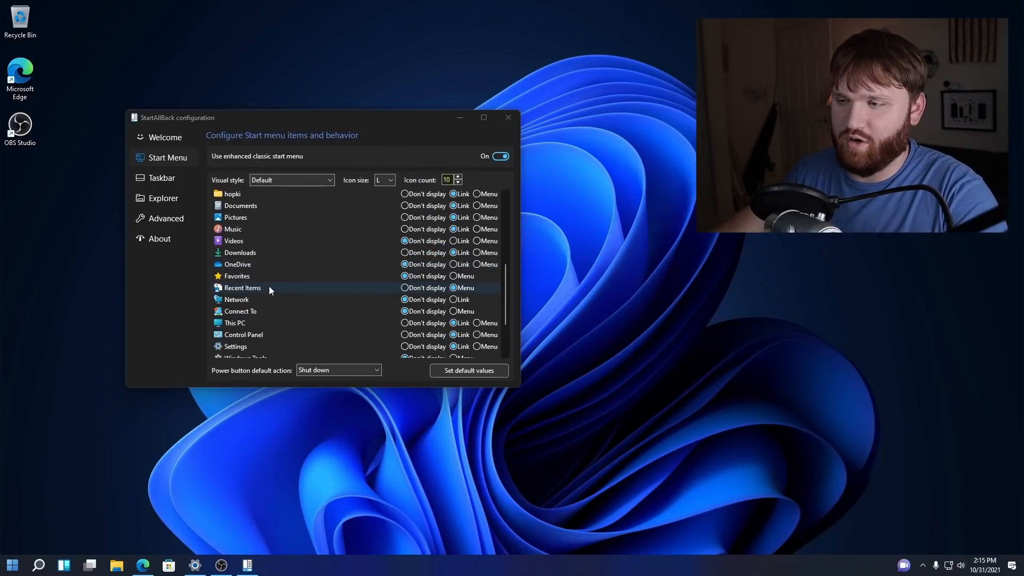
Step: Set the Control Panel item to "Don't display" and check the Start menu
click(412, 334)
click(12, 565)
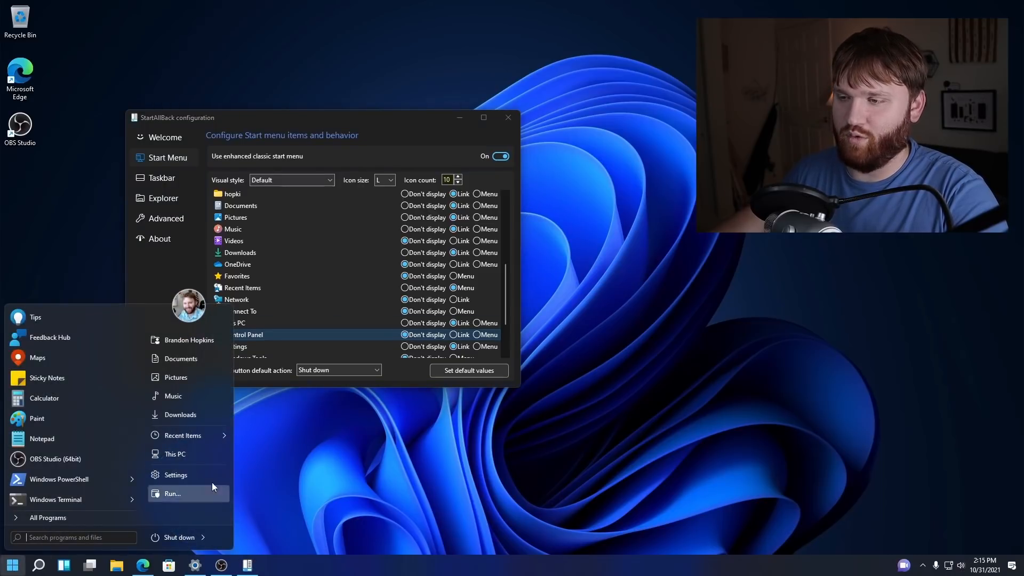
click(401, 373)
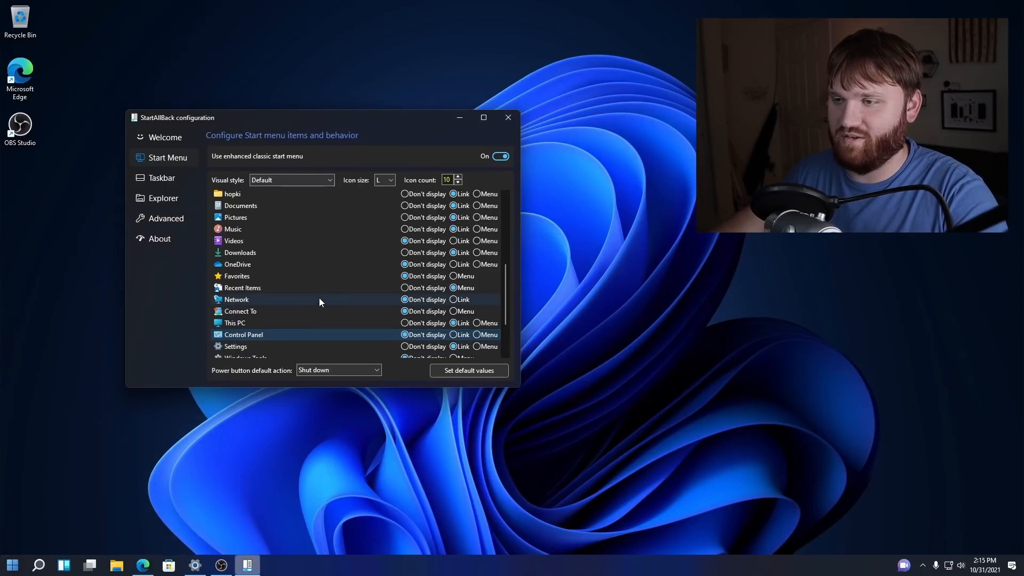
Step: Set the Videos item to display as a Link and open the Videos folder from the Start menu
click(459, 241)
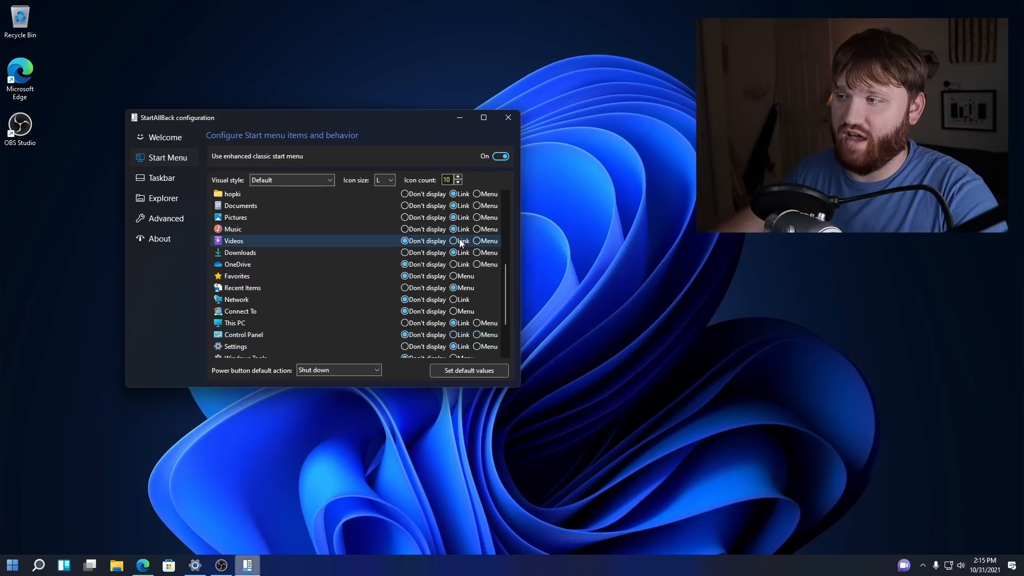
click(12, 565)
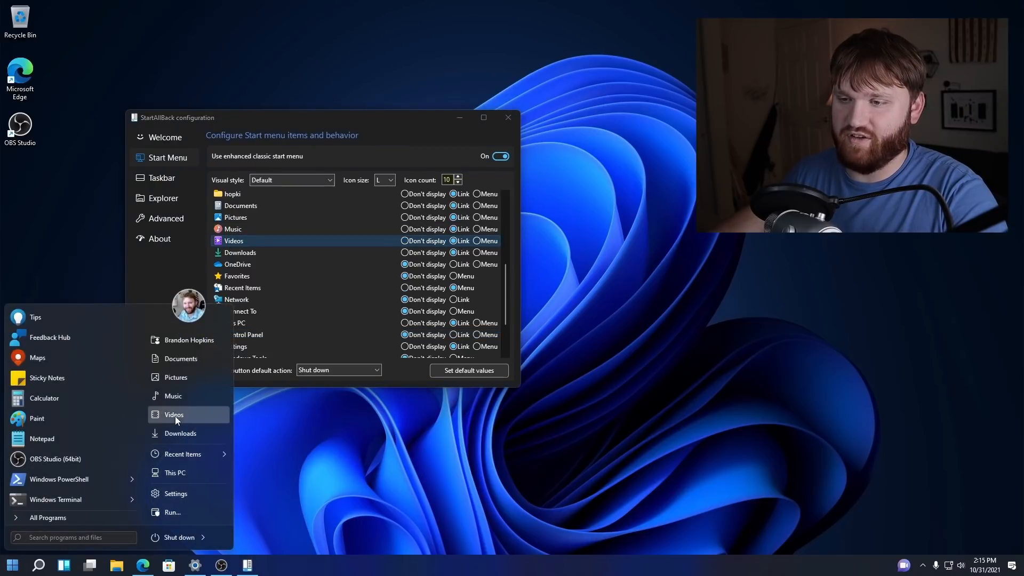
click(175, 417)
drag(559, 125, 371, 157)
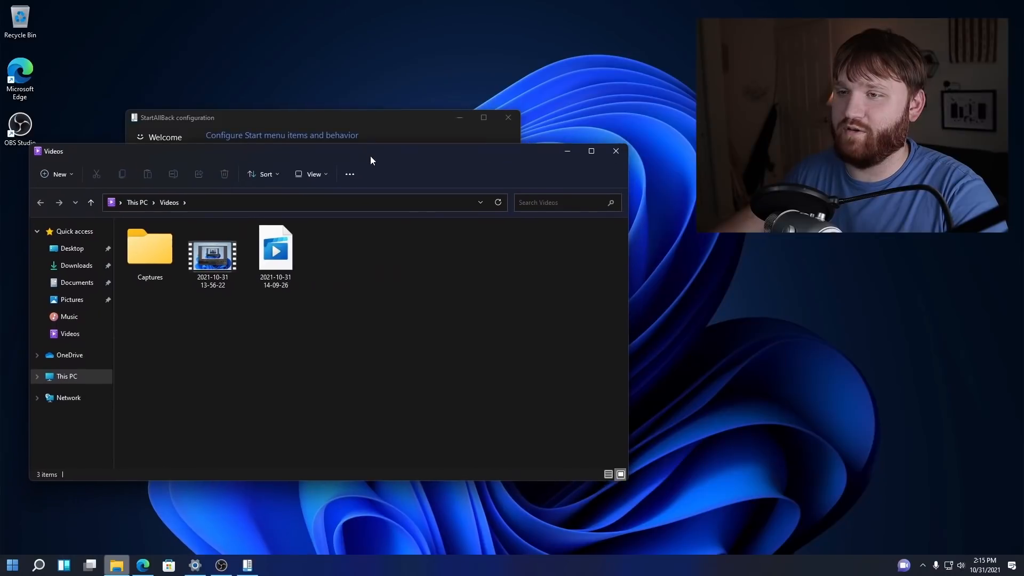
Step: Close the Videos window, review the power button default action choices, and compare with the power button in the Start menu
click(616, 151)
scroll(329, 285, down, 5)
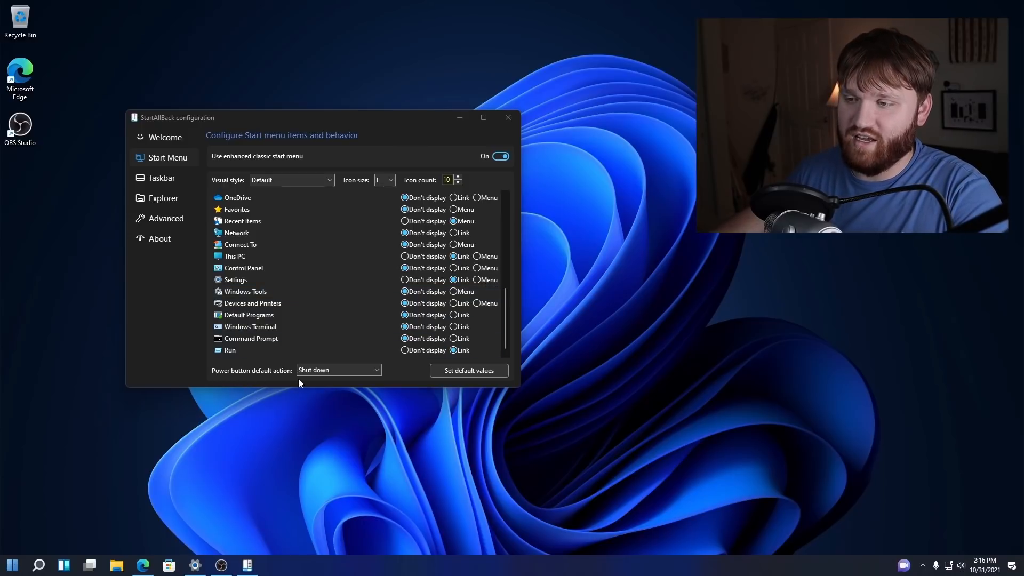
click(352, 370)
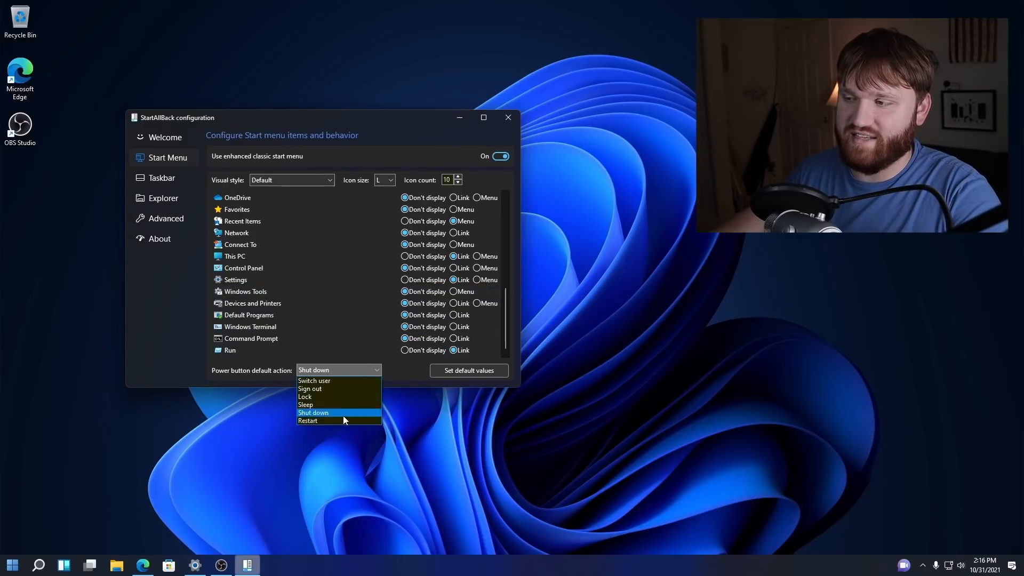
click(265, 371)
key(super)
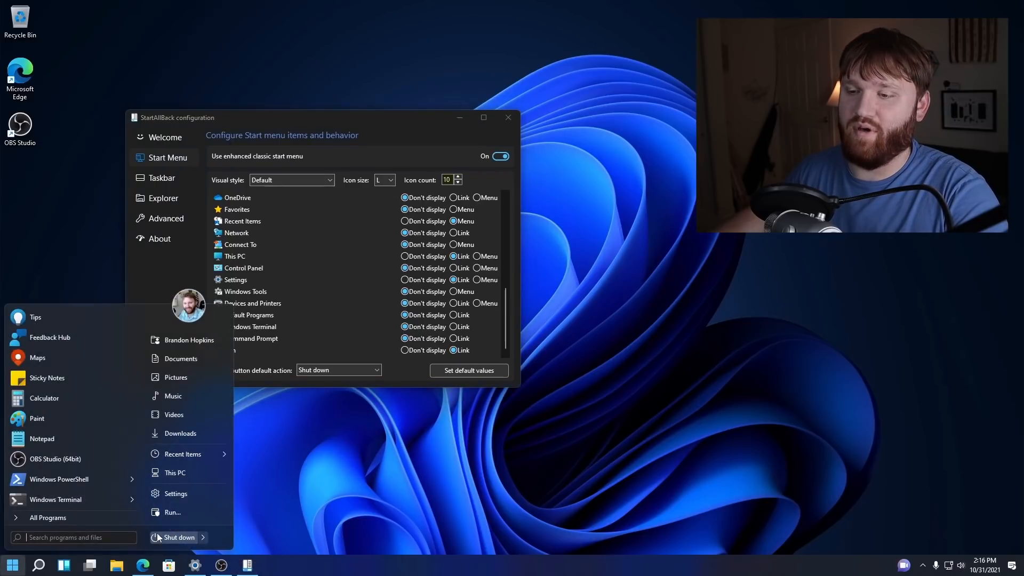
click(261, 370)
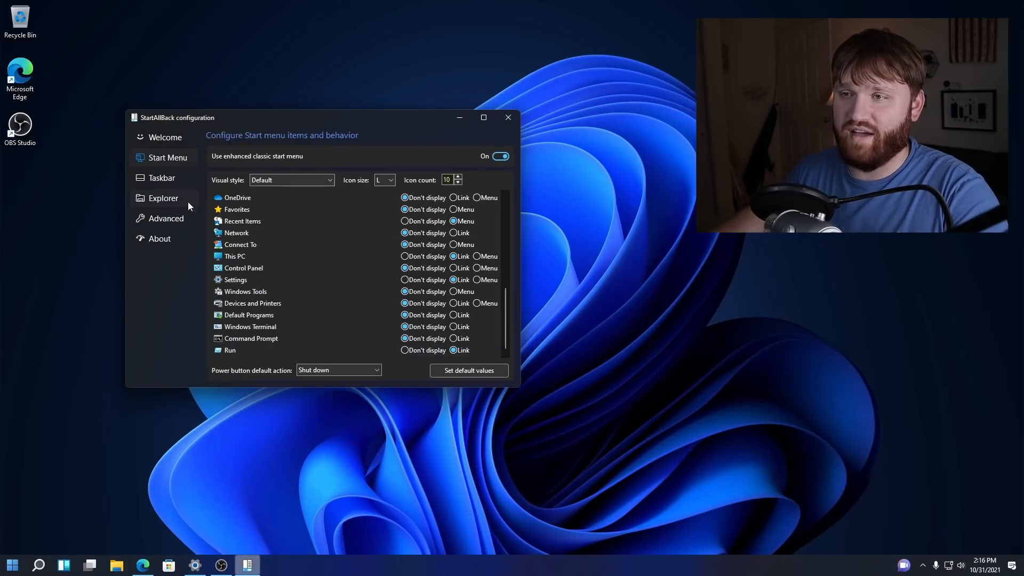
Step: Open the Taskbar settings, view the available visual styles, and compare them with the themes on the Welcome page
click(162, 178)
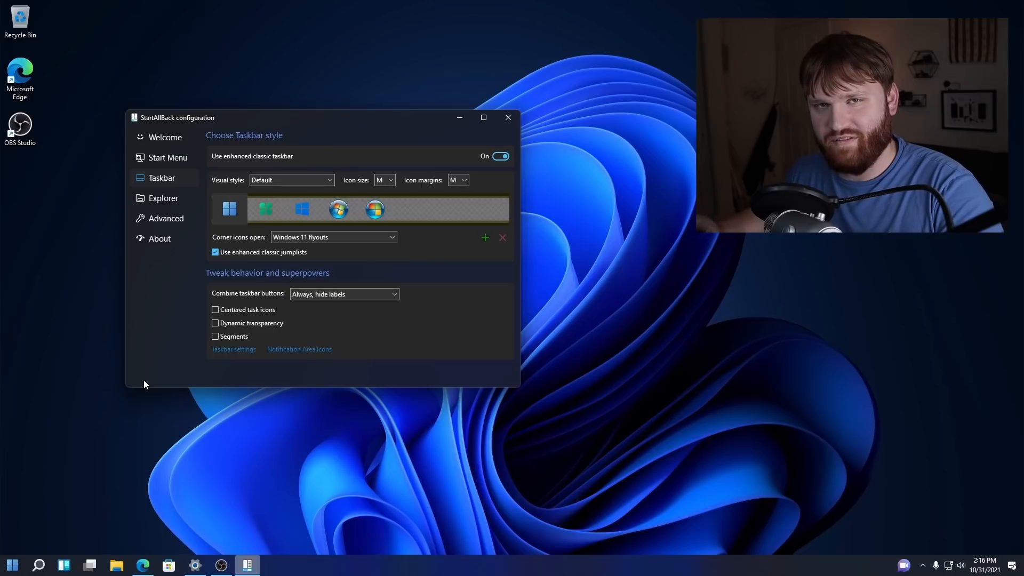
click(309, 179)
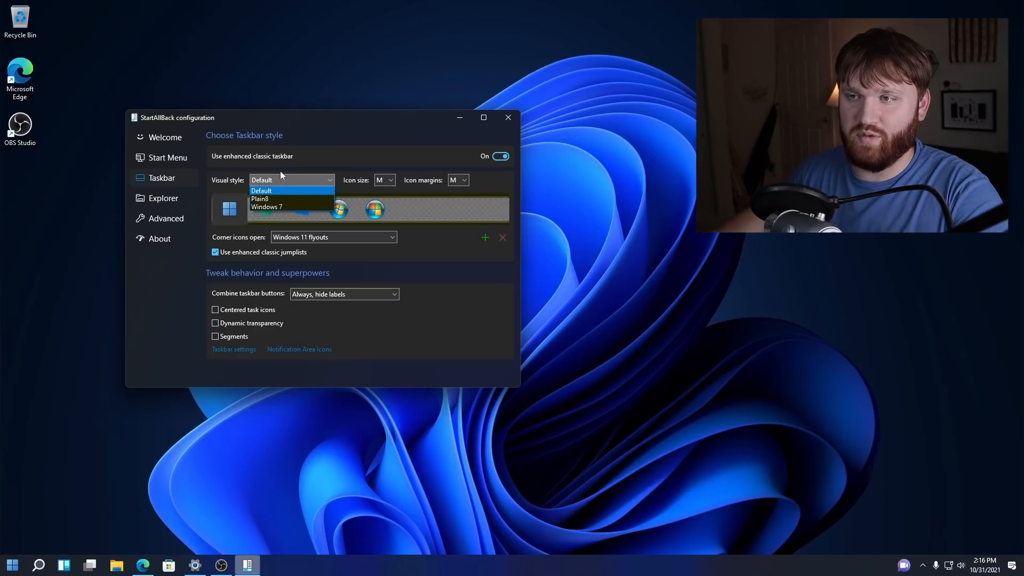
click(131, 138)
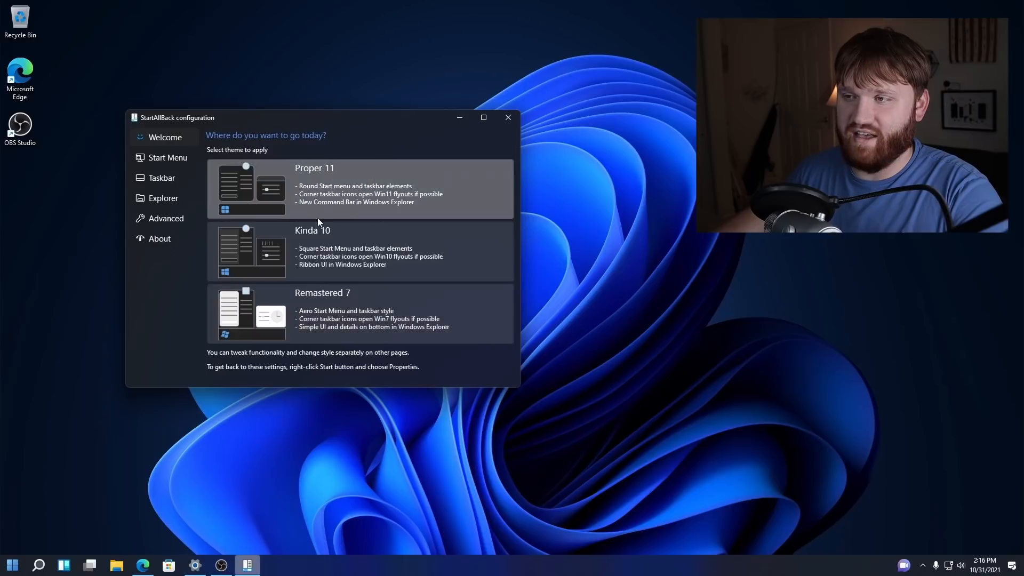
click(139, 179)
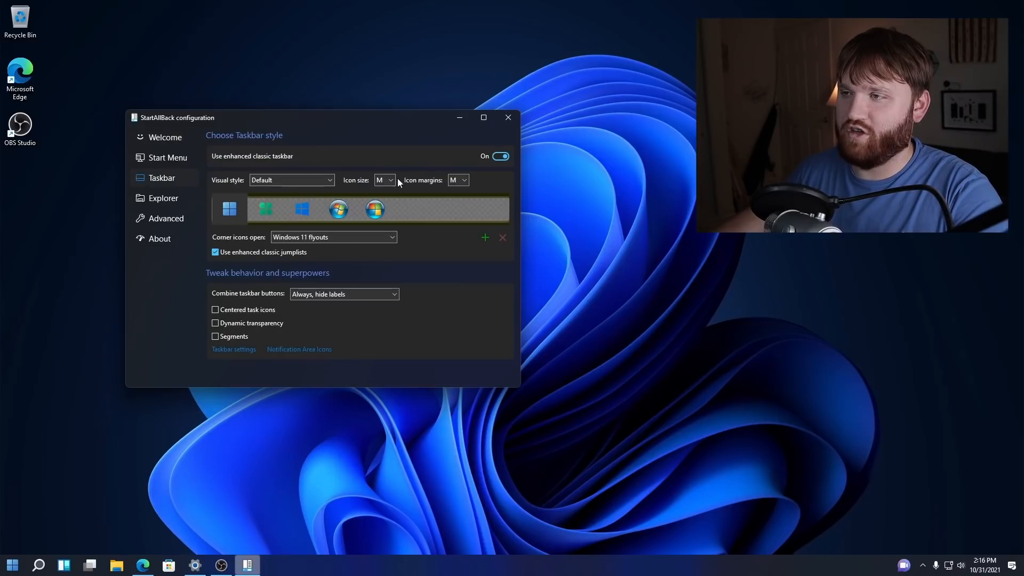
Step: Try the XL and S taskbar icon sizes and restore the icon size to M
click(383, 215)
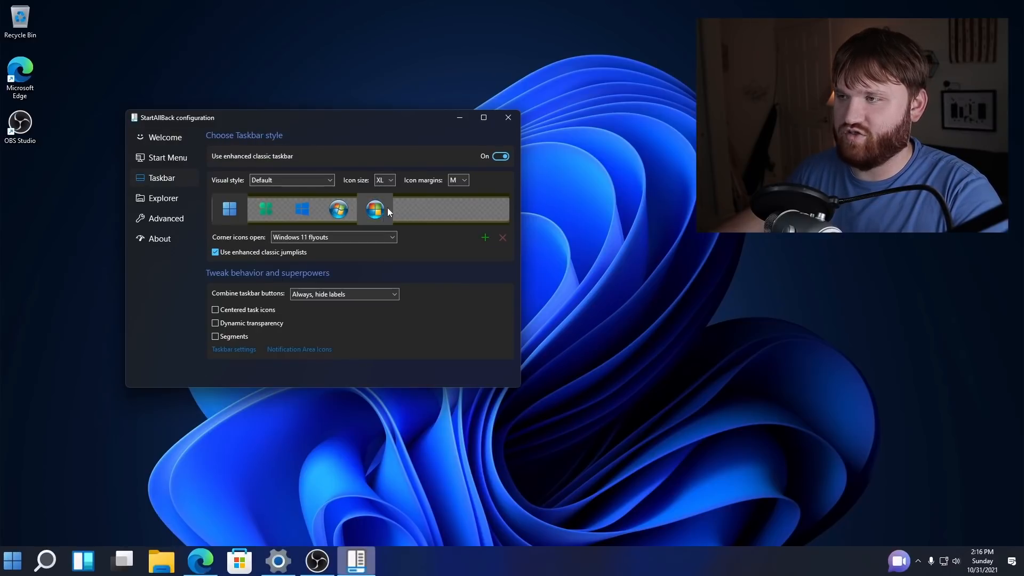
click(385, 192)
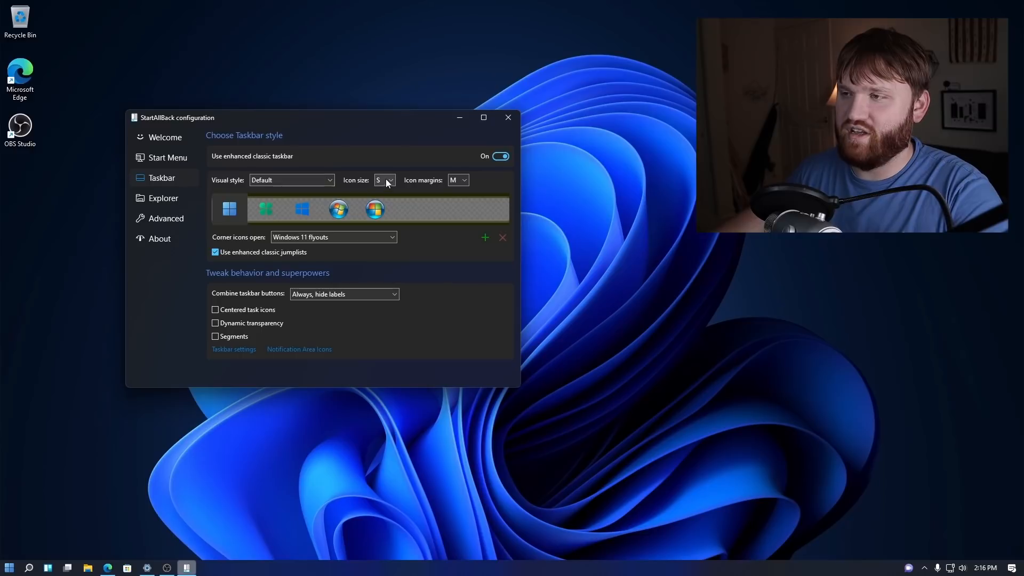
click(385, 180)
click(385, 200)
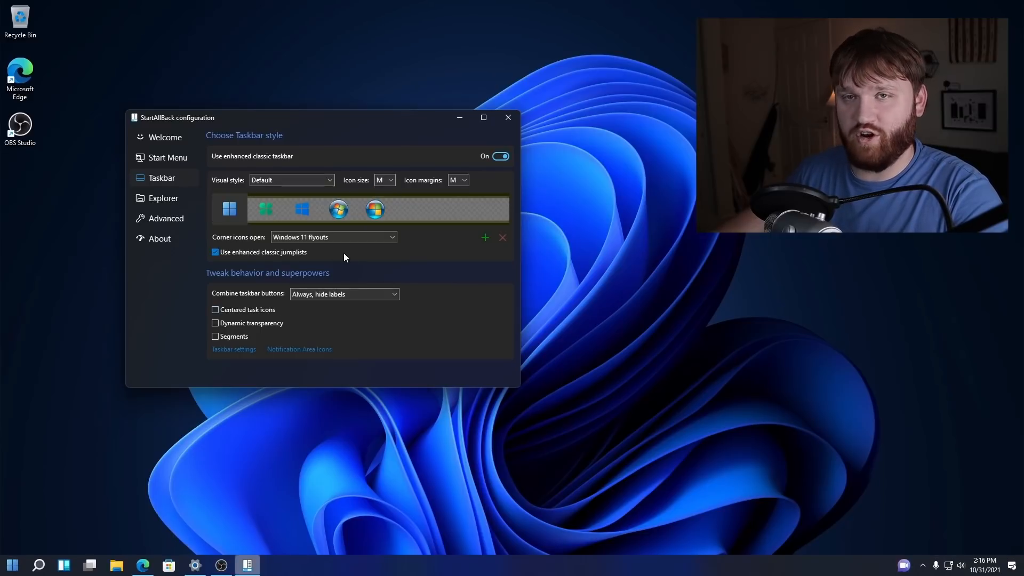
Step: Try the XL and XS taskbar icon margins and restore the margins to M
click(462, 181)
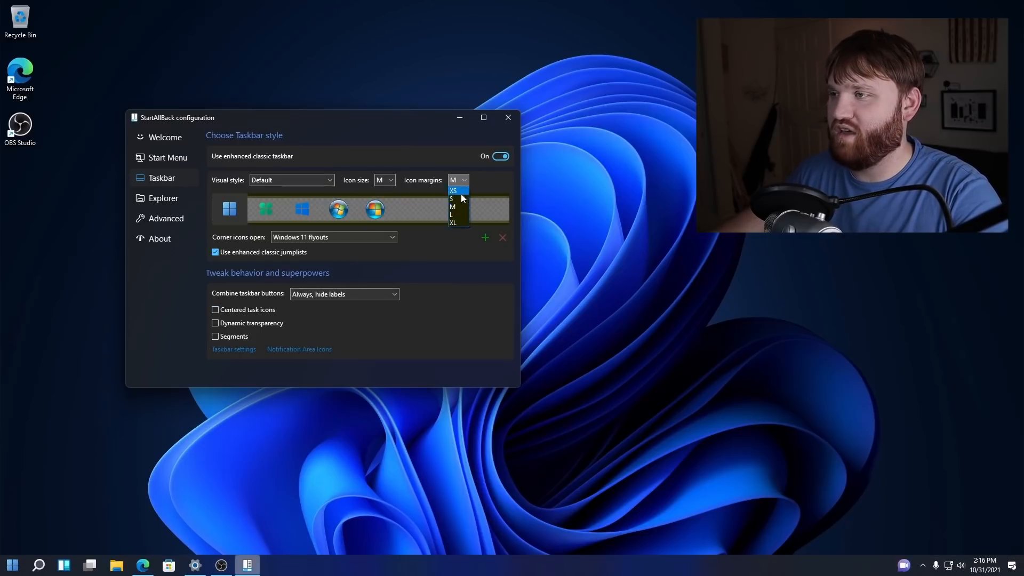
click(461, 223)
click(456, 180)
click(458, 190)
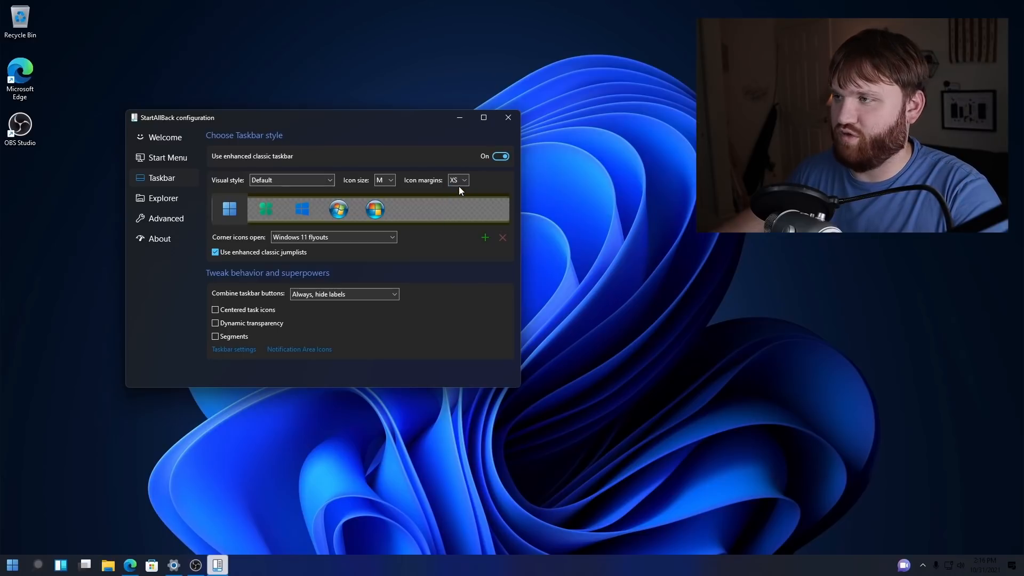
click(459, 182)
click(462, 207)
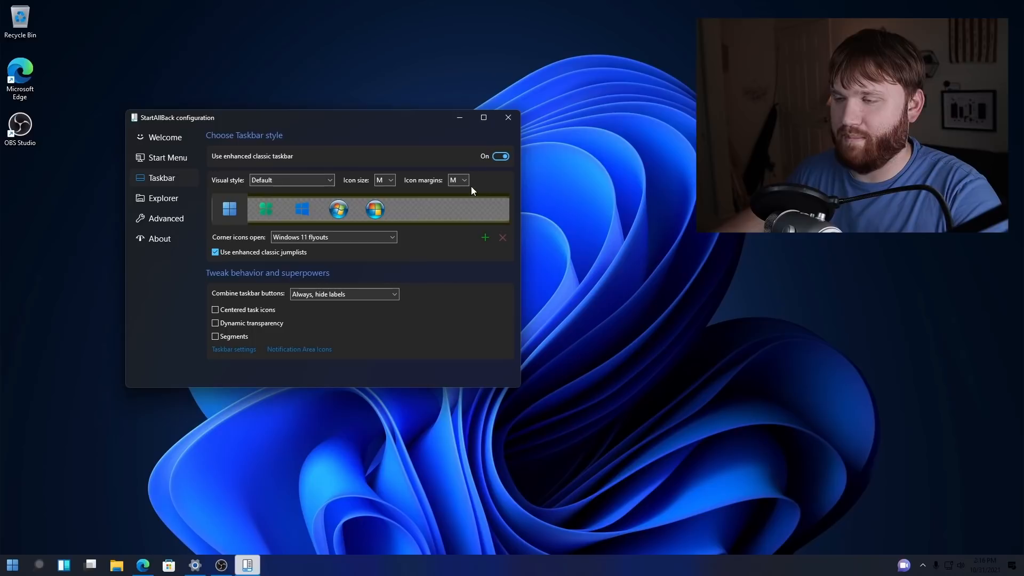
Step: Try the alternative Start button icons, including the Windows 7 orbs, and restore the Windows 11 logo
click(262, 209)
click(299, 213)
click(350, 212)
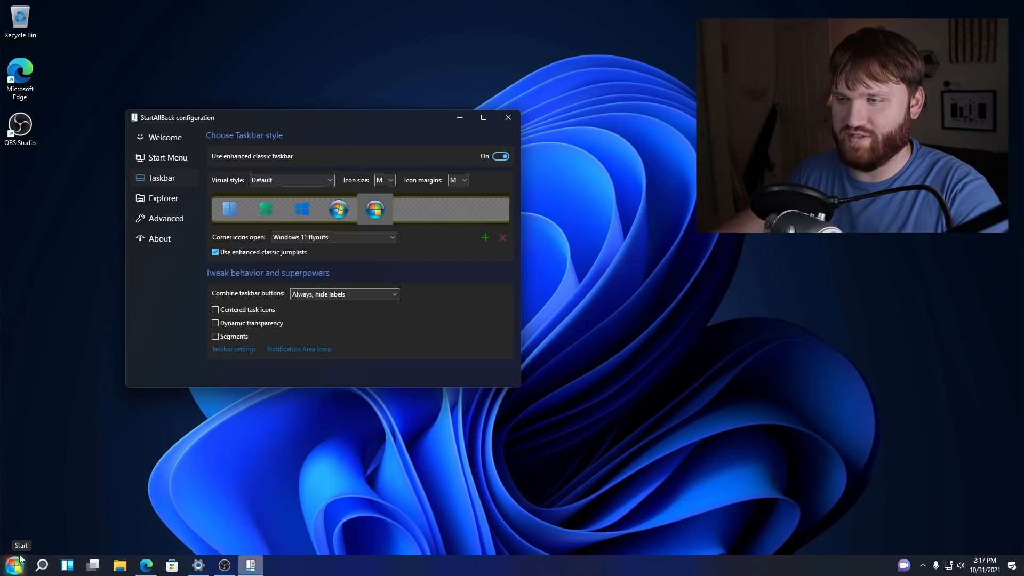
click(233, 207)
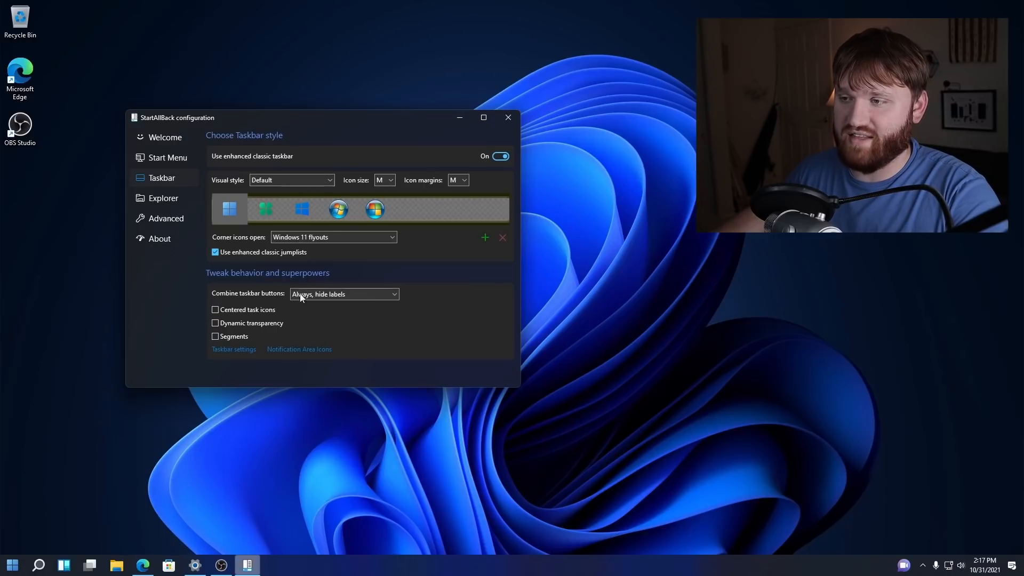
Step: Enable centered task icons, leaving button combining at "Always, hide labels", and check where the Start menu opens
click(325, 294)
click(264, 278)
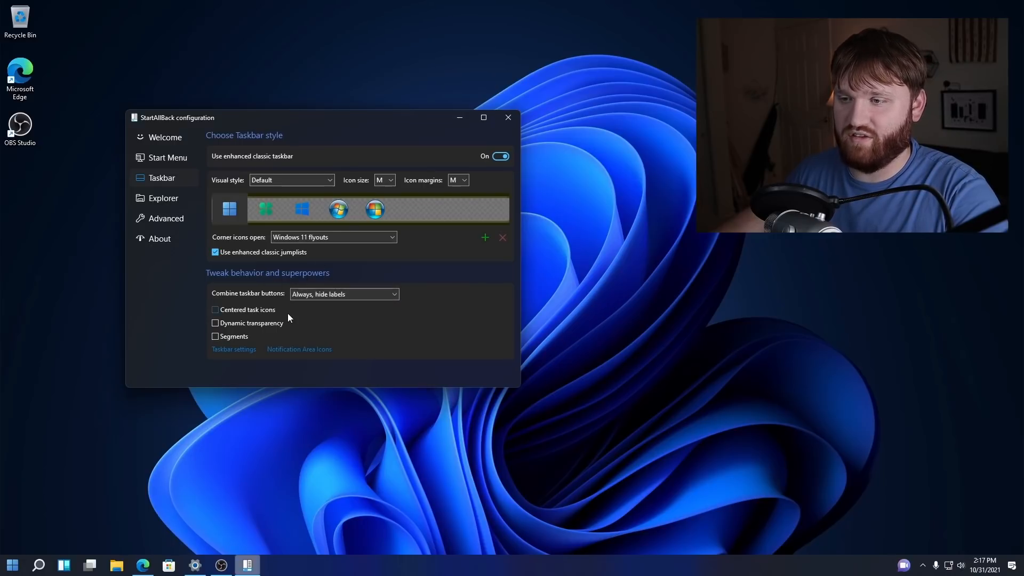
click(215, 310)
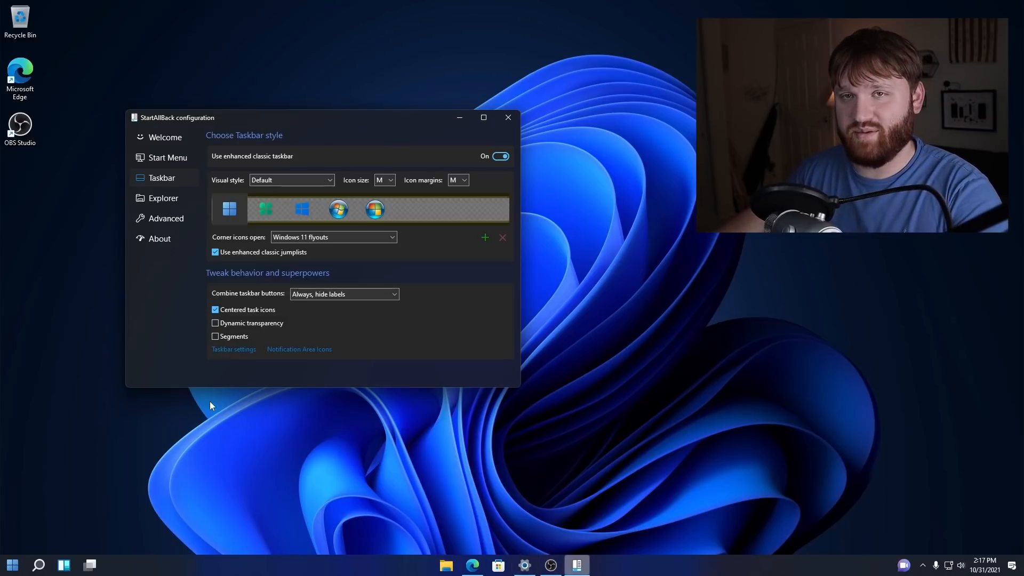
click(40, 567)
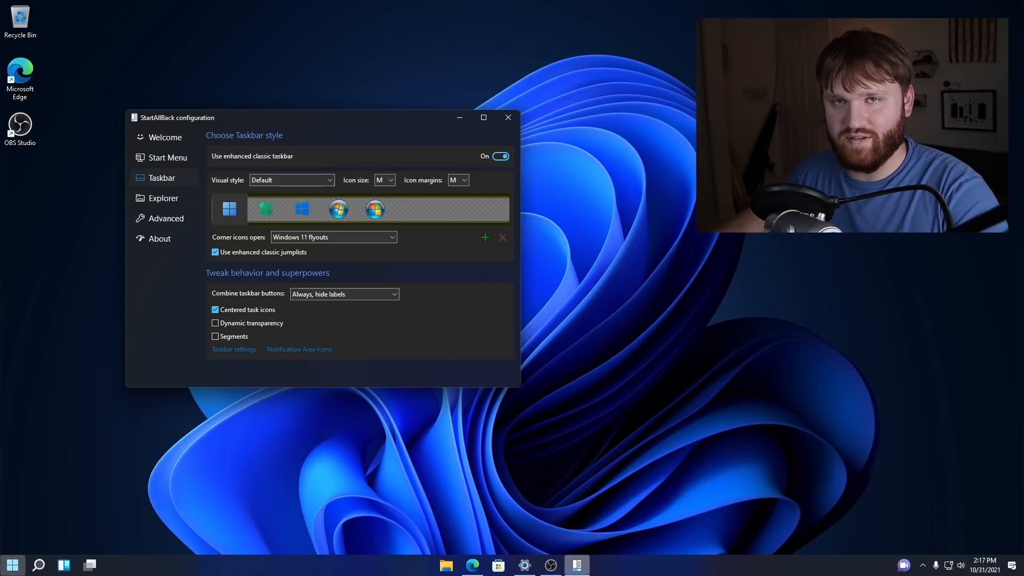
click(12, 564)
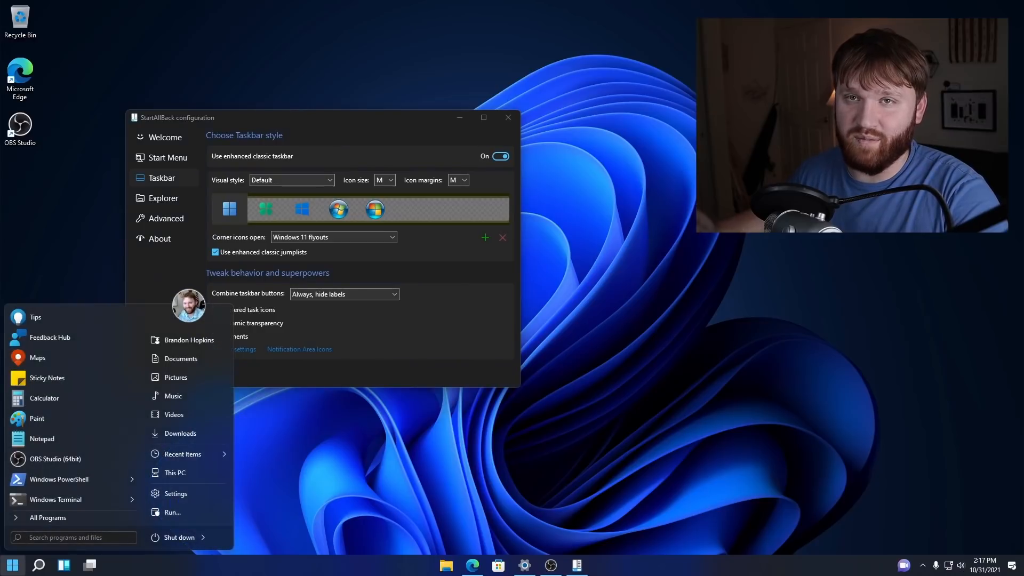
click(384, 501)
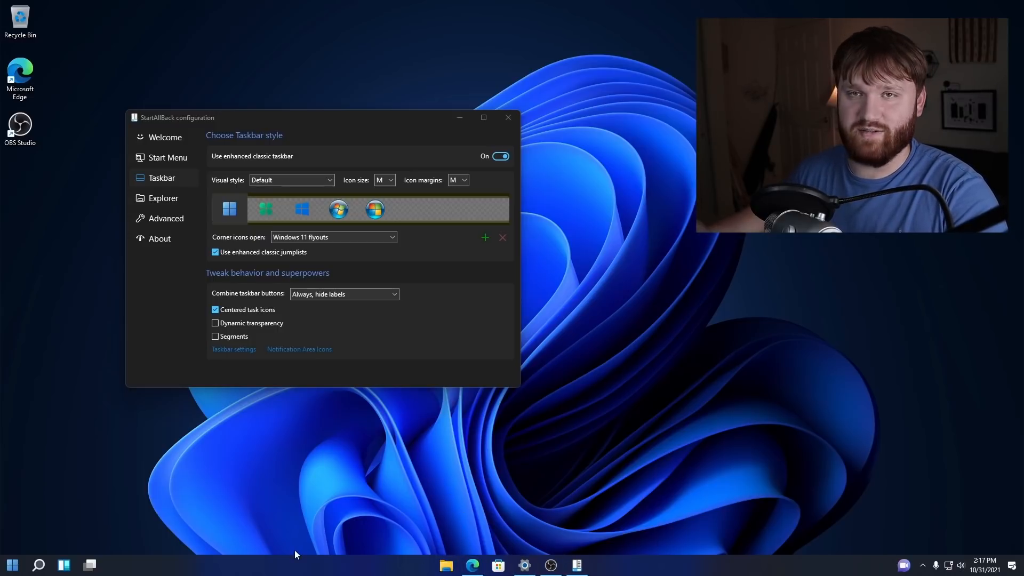
click(420, 305)
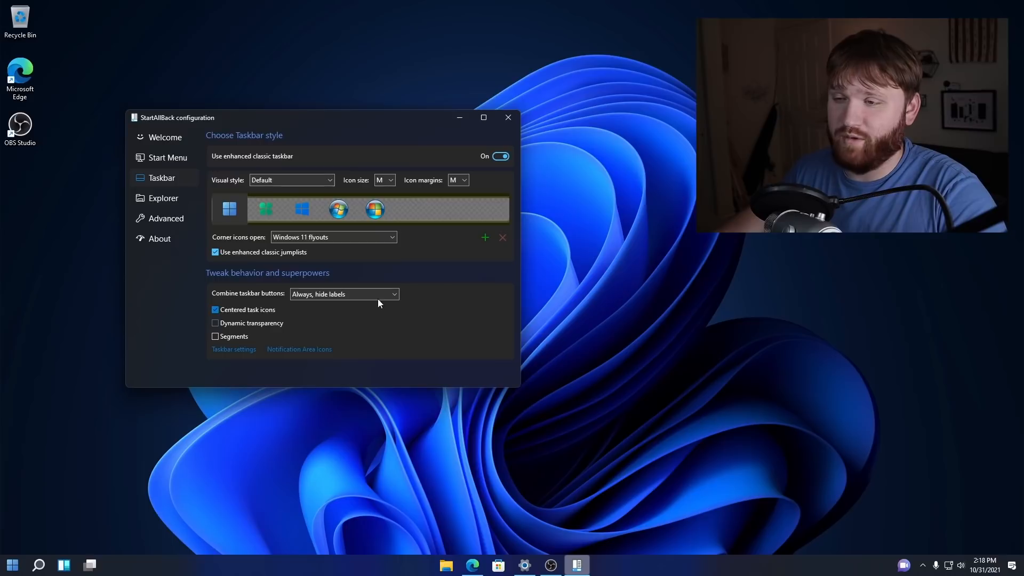
Step: Try the taskbar's dynamic transparency and segments options one after the other, turning each off again
click(255, 324)
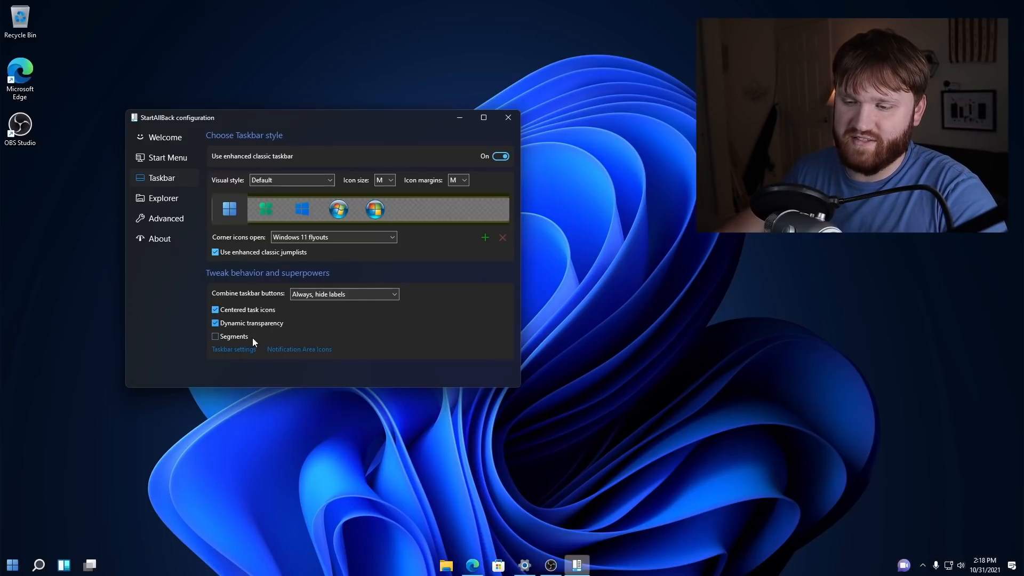
drag(344, 115, 298, 179)
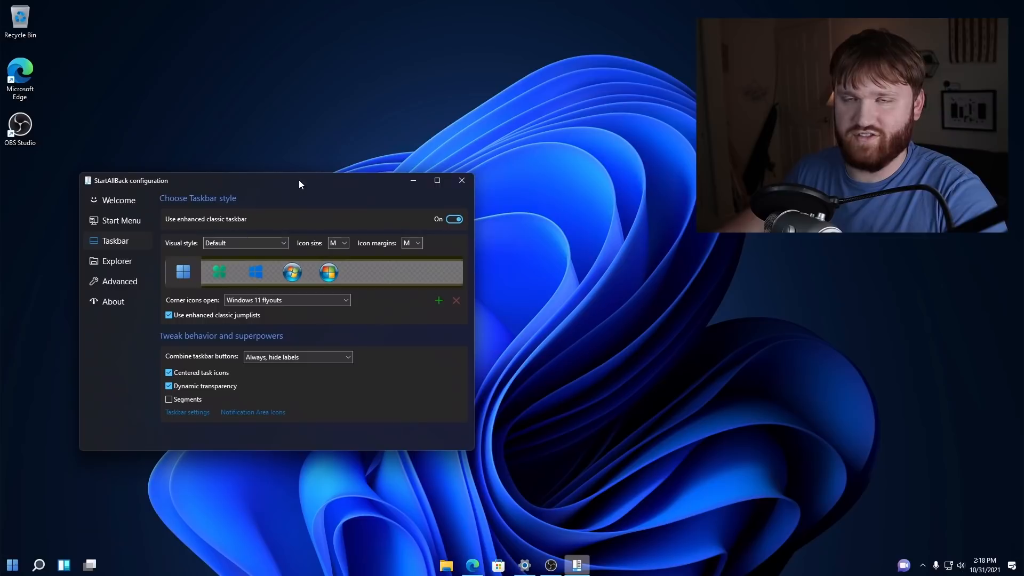
click(169, 387)
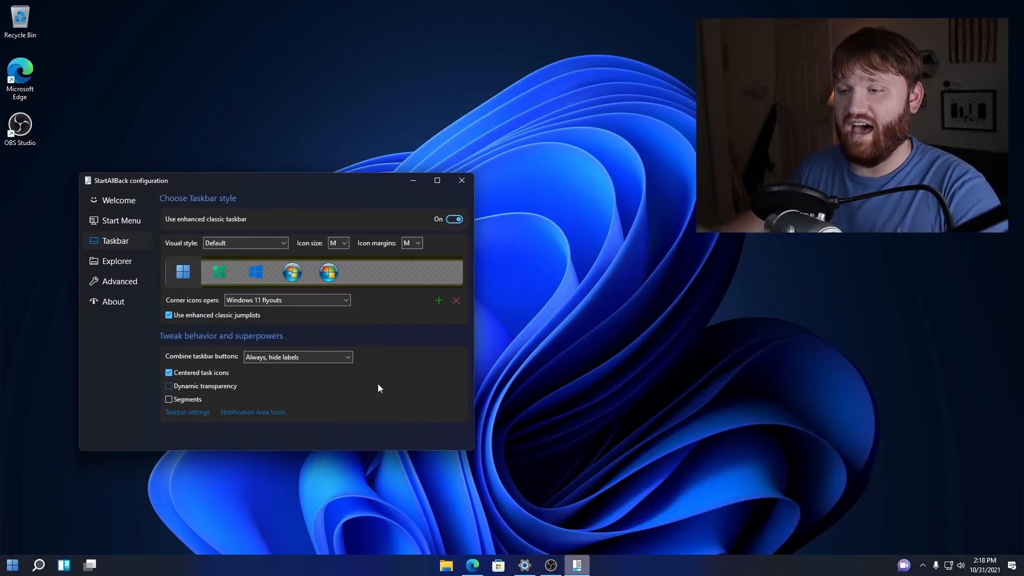
click(178, 401)
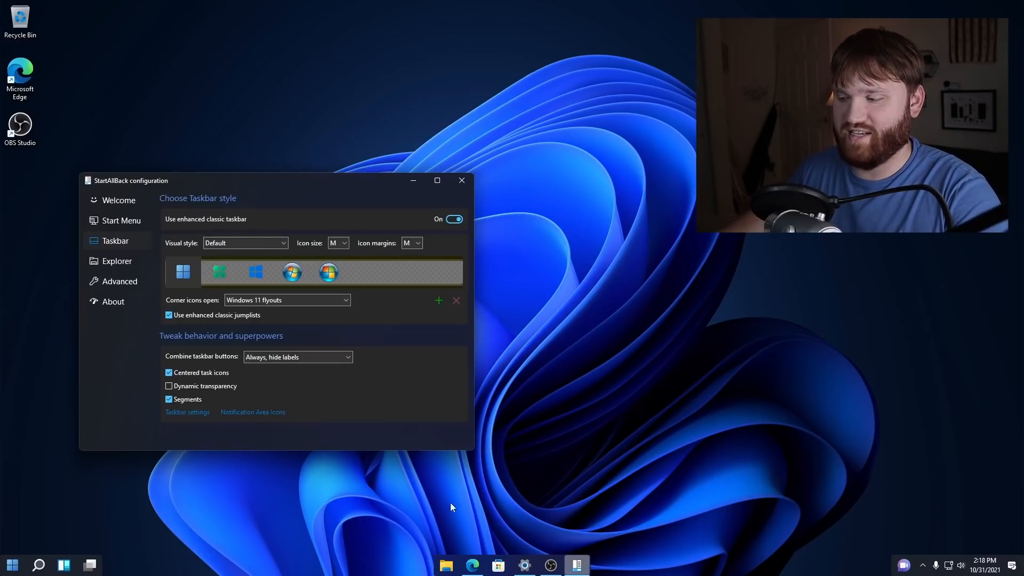
click(178, 400)
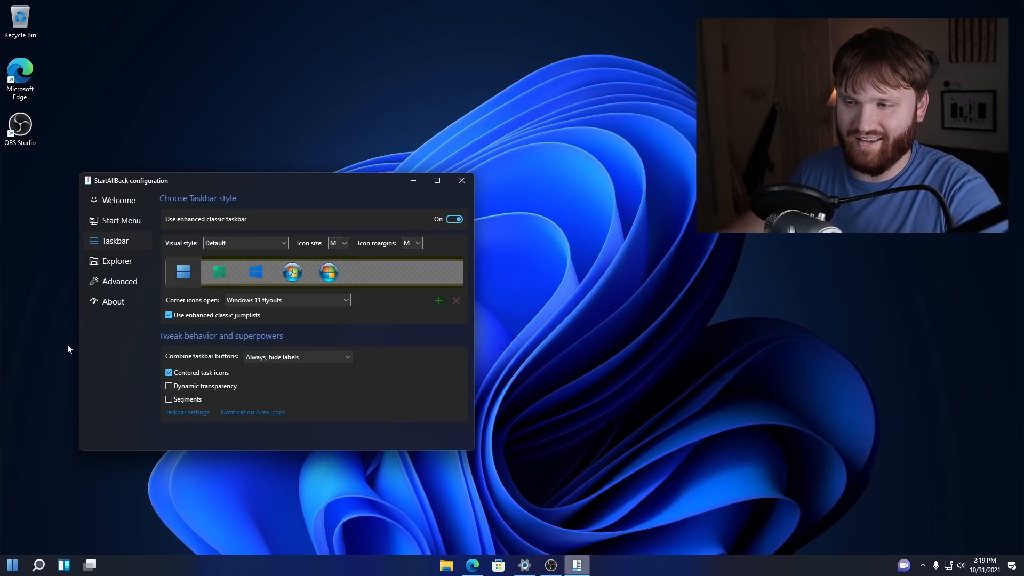
Step: Open the Explorer style settings and a File Explorer window alongside to examine the Win11 Command Bar style
click(125, 263)
drag(276, 184, 213, 181)
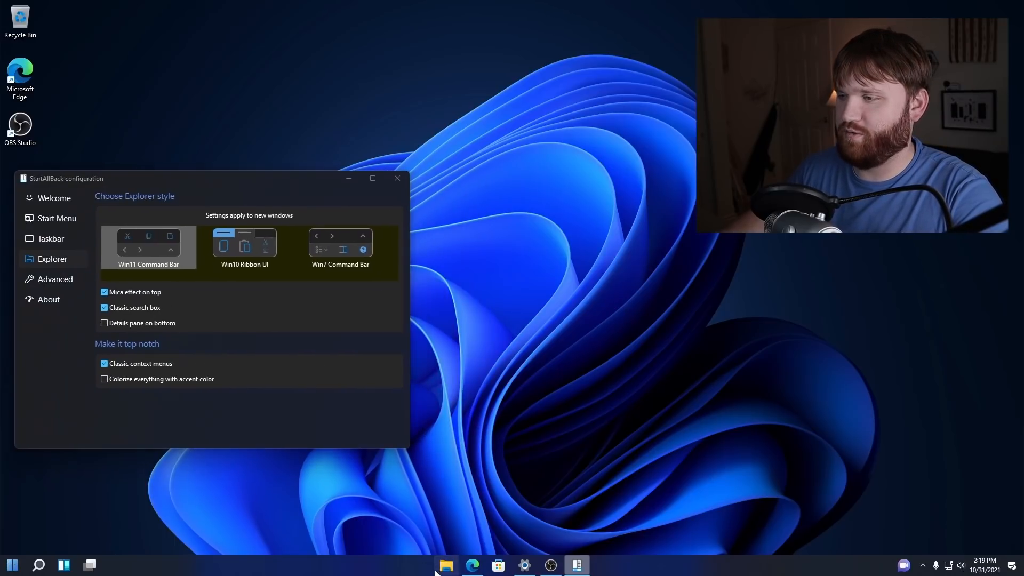
click(436, 571)
drag(628, 207, 424, 208)
drag(374, 151, 514, 201)
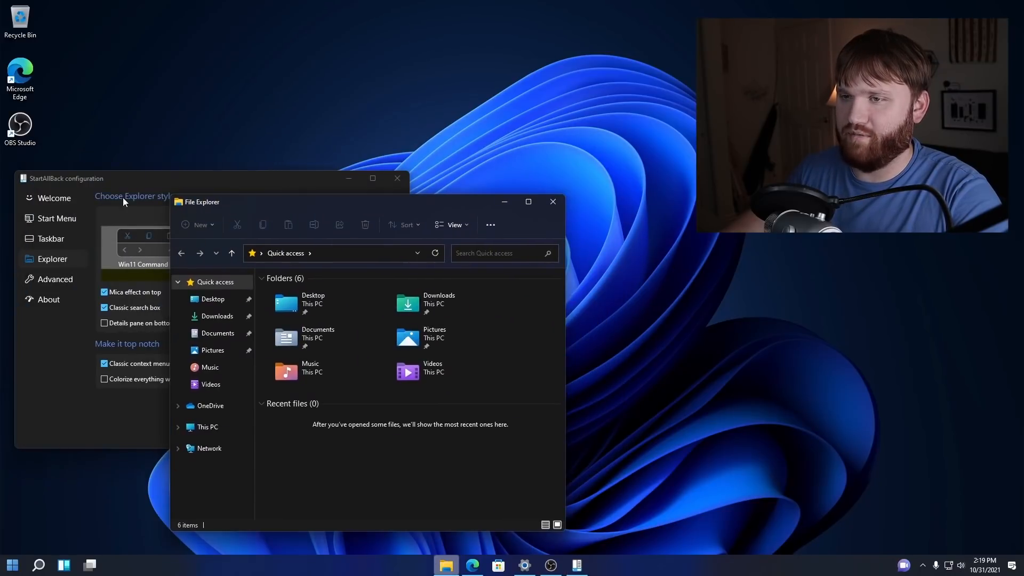
click(145, 180)
click(412, 205)
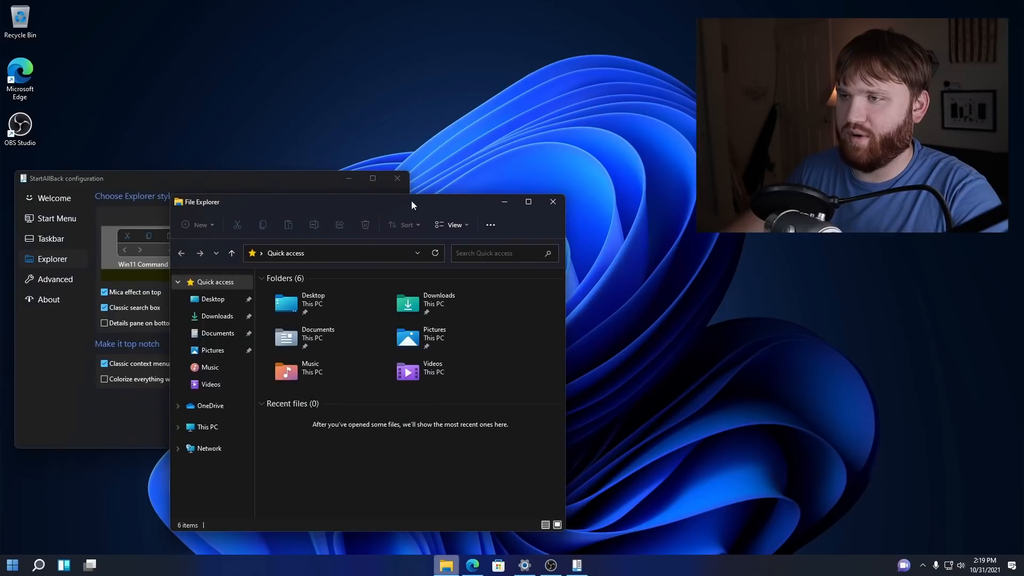
Step: Apply the Win10 Ribbon UI style to Explorer and reopen File Explorer to check the ribbon's Share and View commands
click(245, 177)
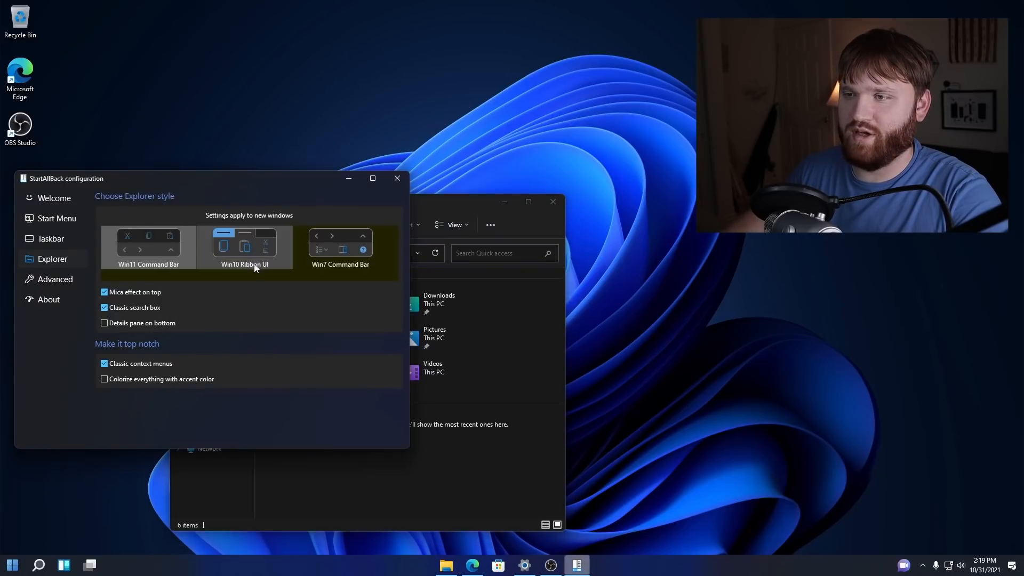
click(238, 244)
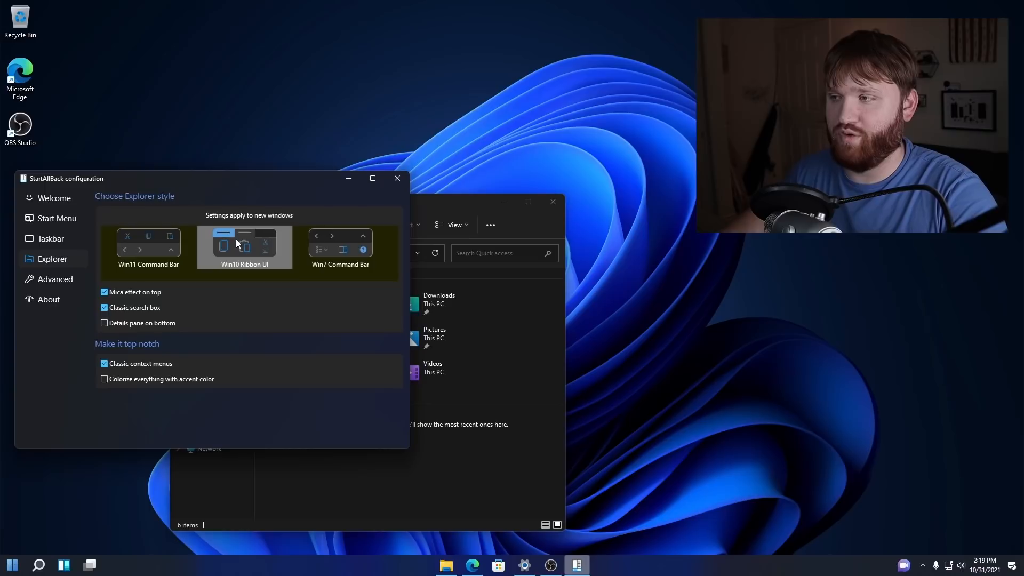
click(457, 203)
click(553, 201)
click(446, 565)
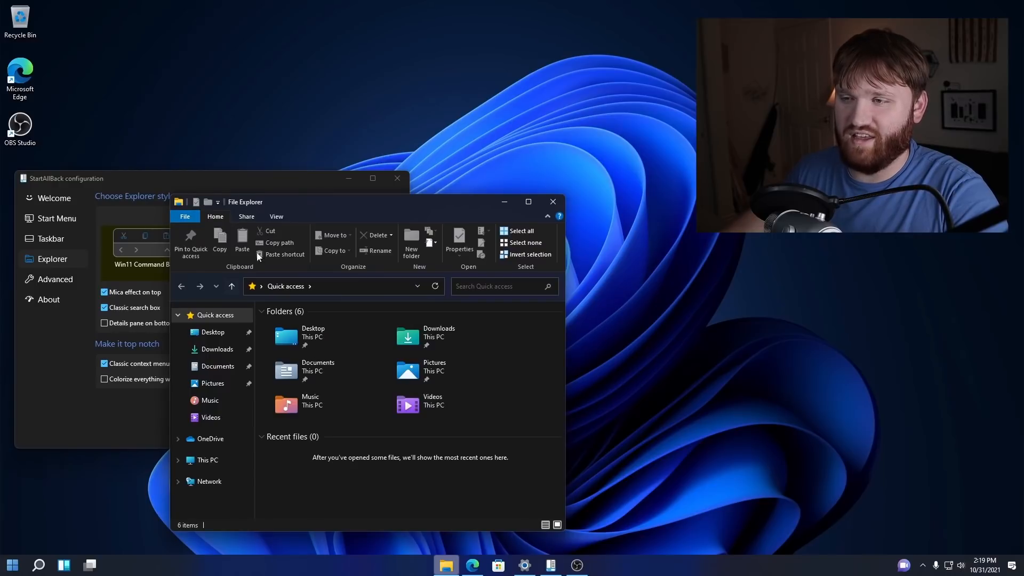
click(246, 217)
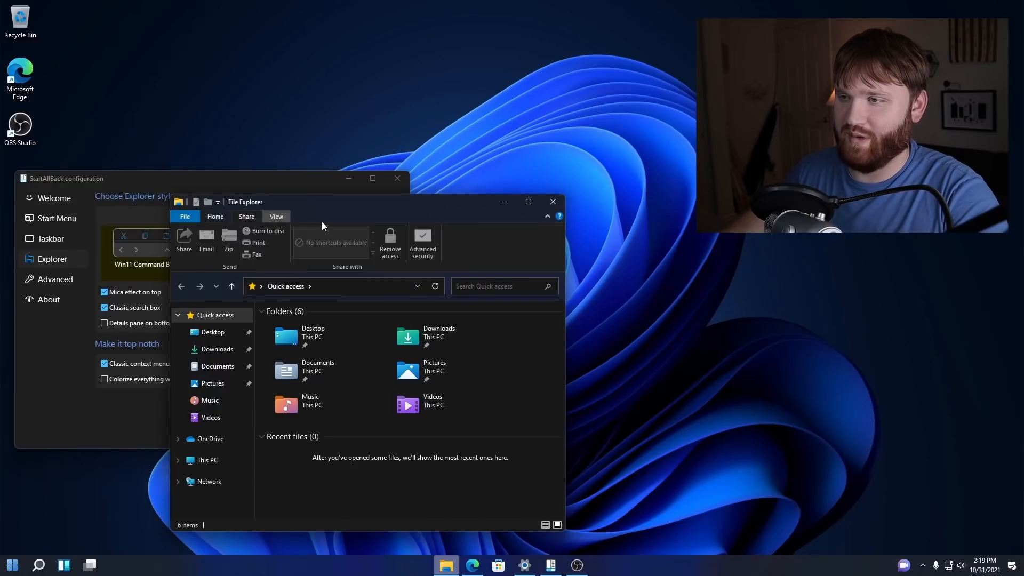
click(277, 217)
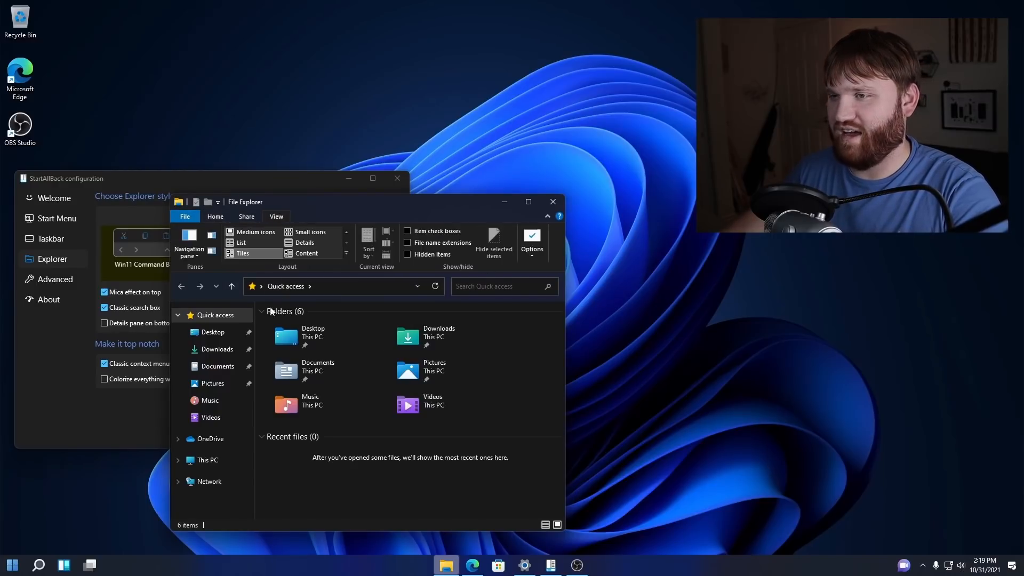
Step: Check the ribbon's Home commands, close that window, and apply the Win7 Command Bar style to view it in a new File Explorer window
click(216, 218)
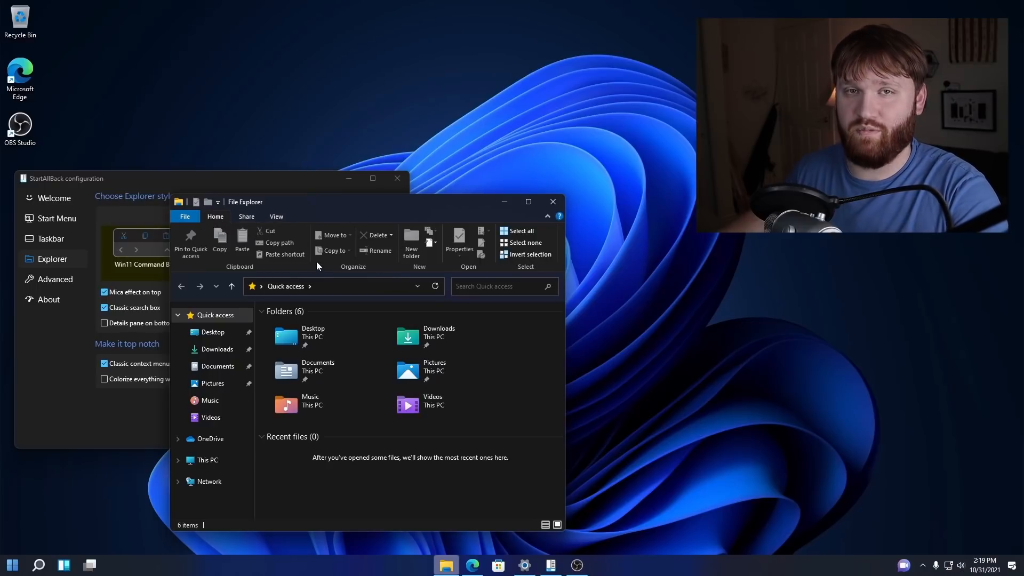
click(553, 201)
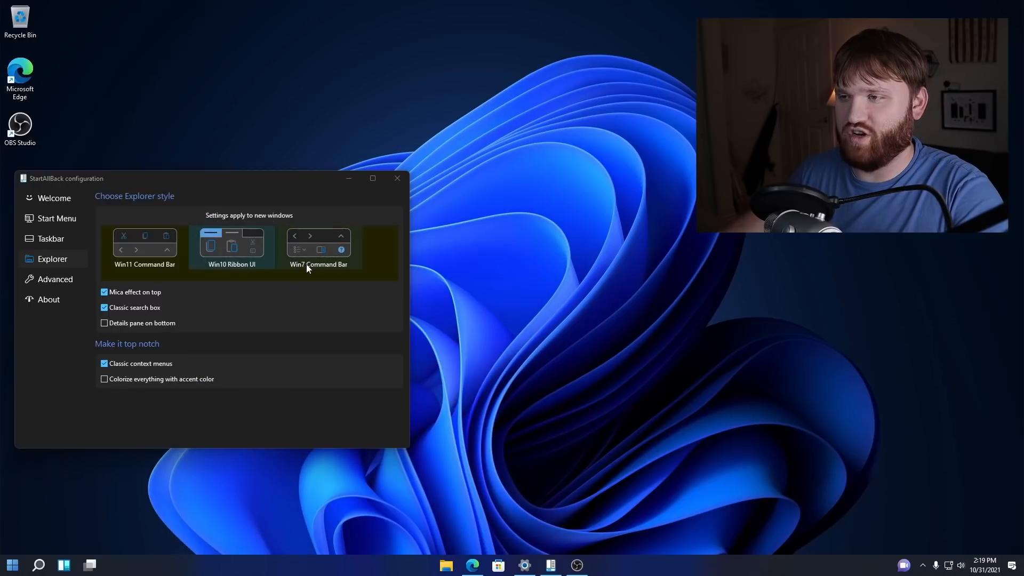
click(321, 243)
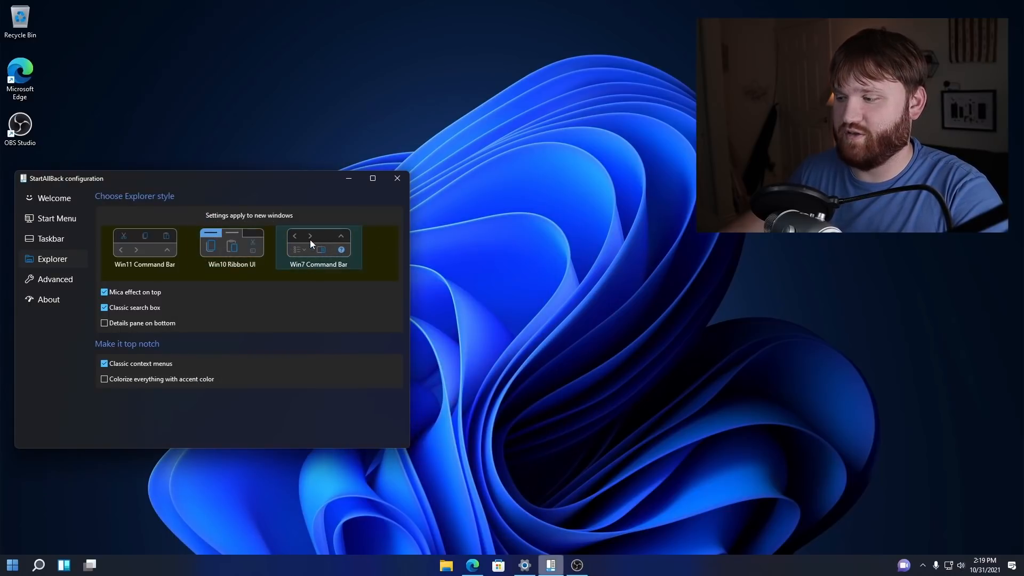
click(444, 566)
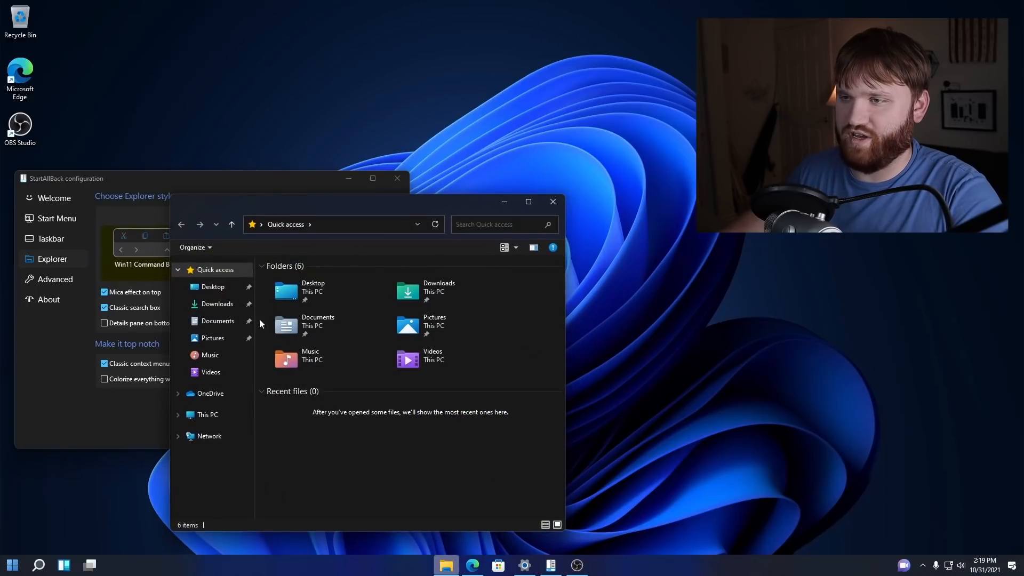
click(552, 202)
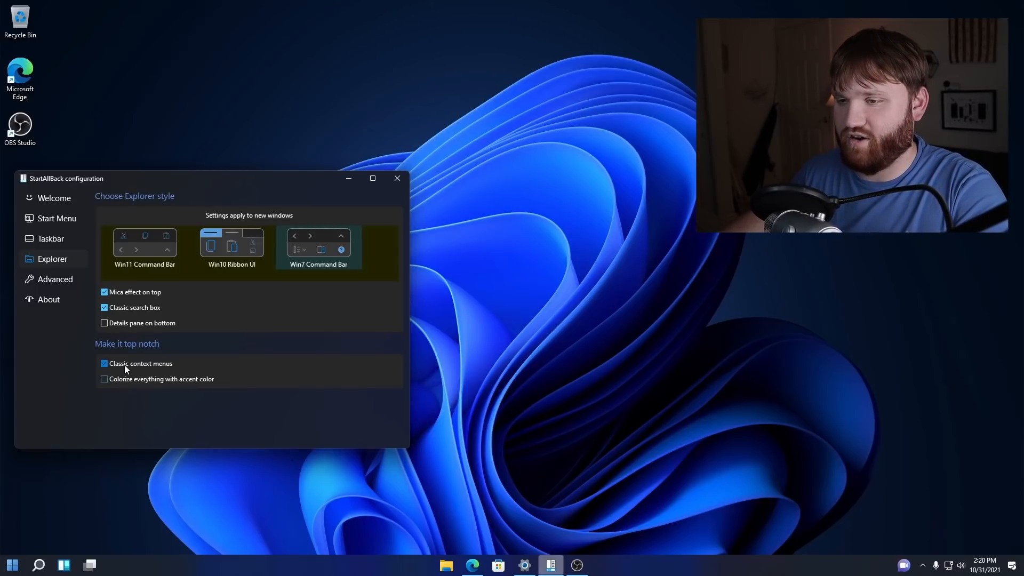
Step: Change the Windows accent color to the red under recent colors in the Settings app's Personalization colors, and close Settings
click(525, 565)
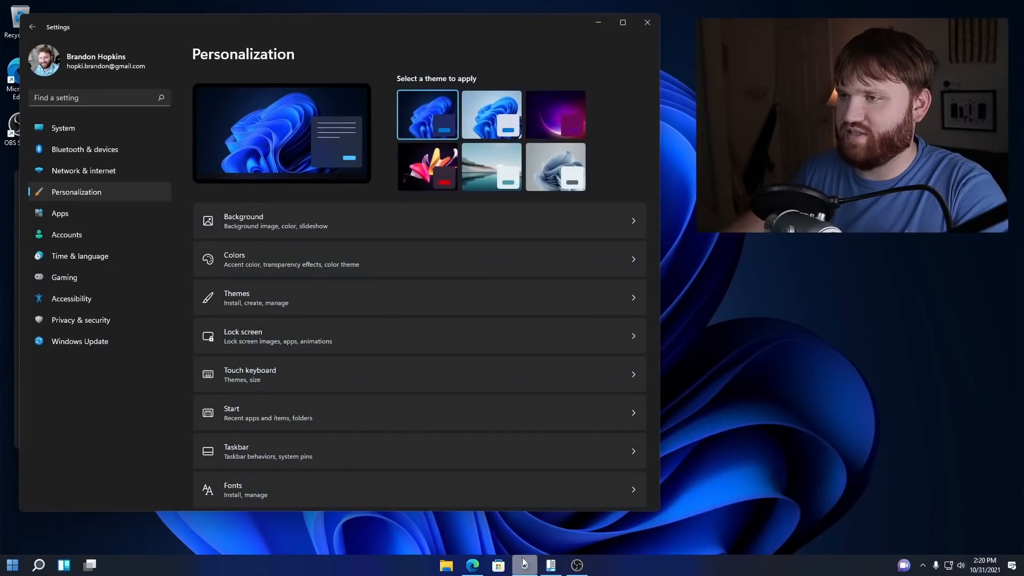
drag(660, 253, 493, 258)
click(265, 365)
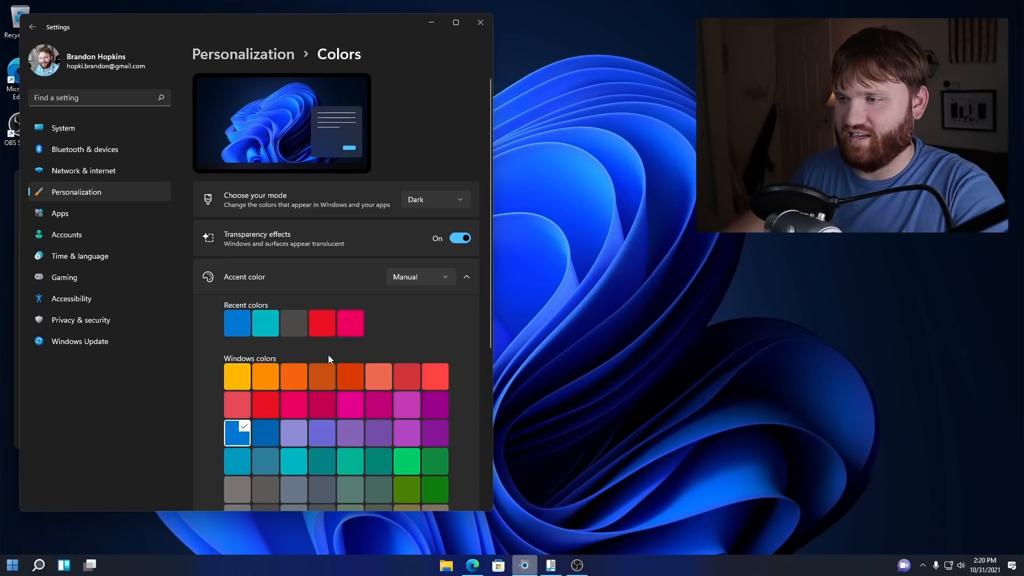
click(322, 323)
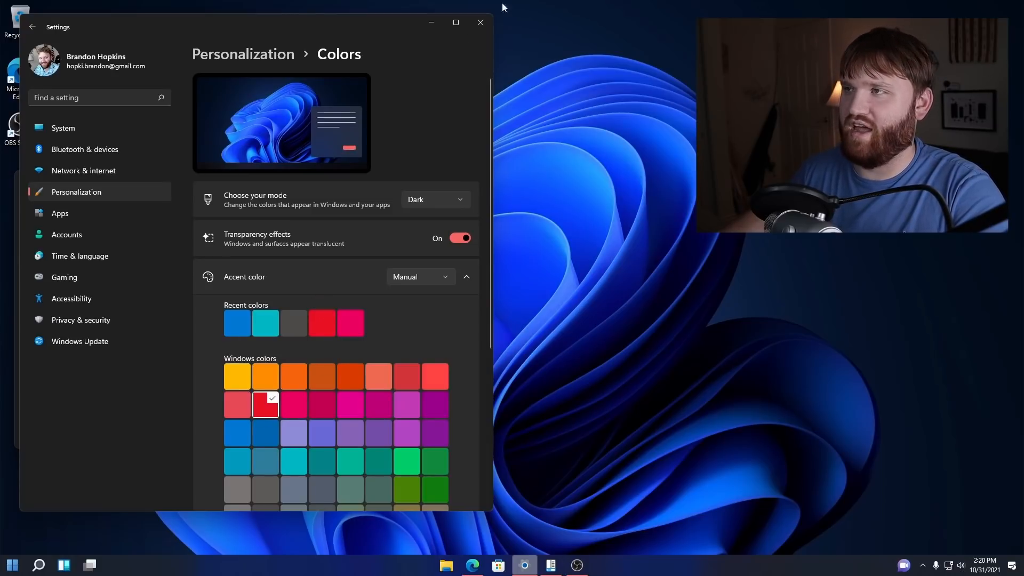
click(482, 24)
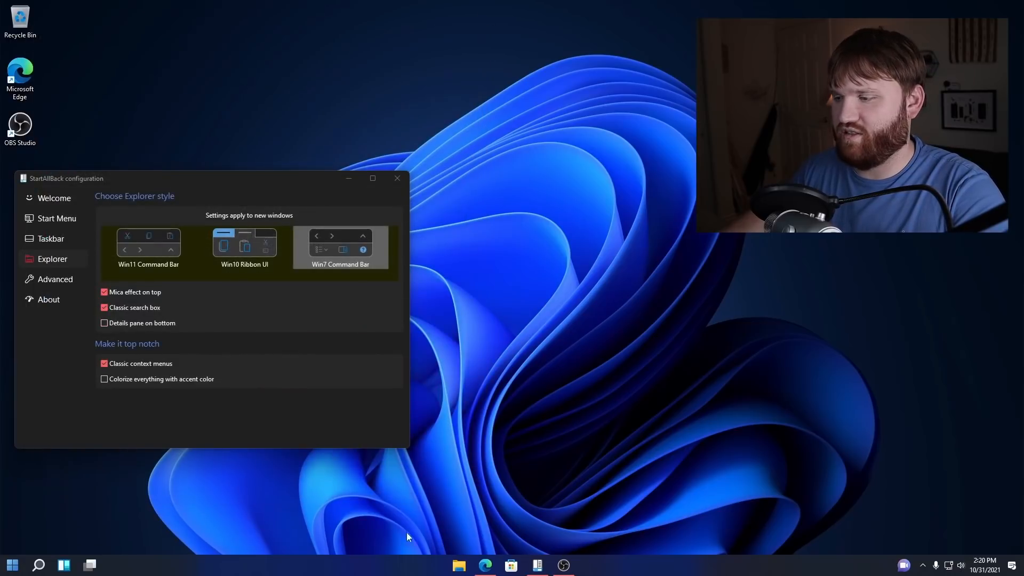
Step: Open a new File Explorer window to check how its background context menu looks with the red accent, and close it
click(451, 571)
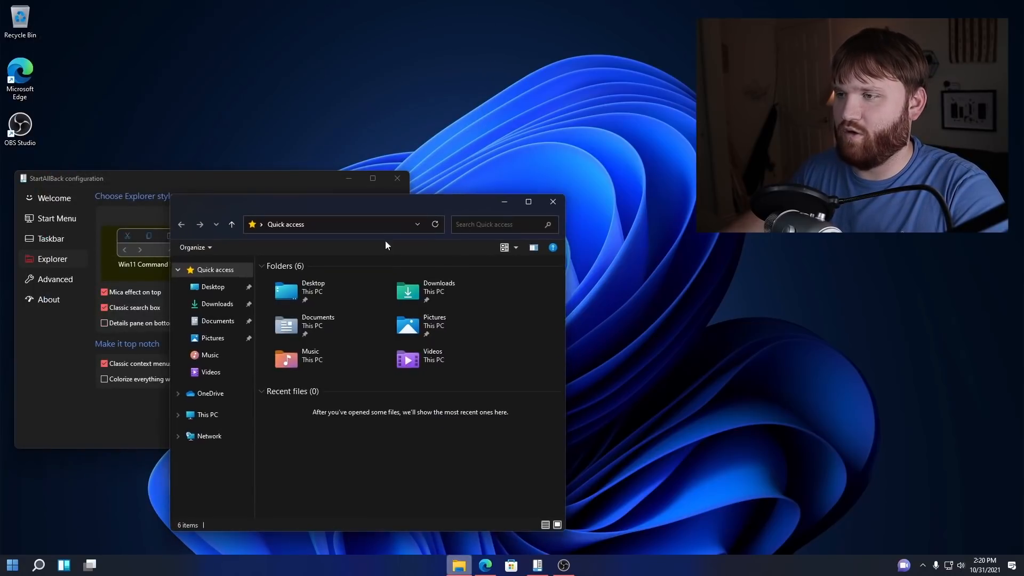
right_click(299, 434)
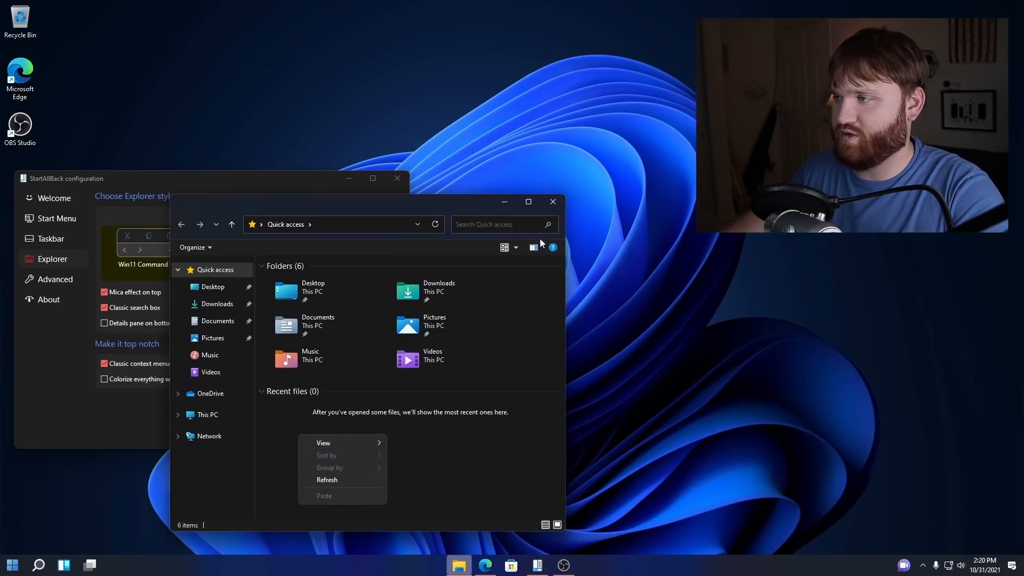
click(553, 201)
click(553, 201)
Step: Launch Notepad by searching for "note" in the Start menu, examine its File menu's highlight color, and close Notepad
click(5, 568)
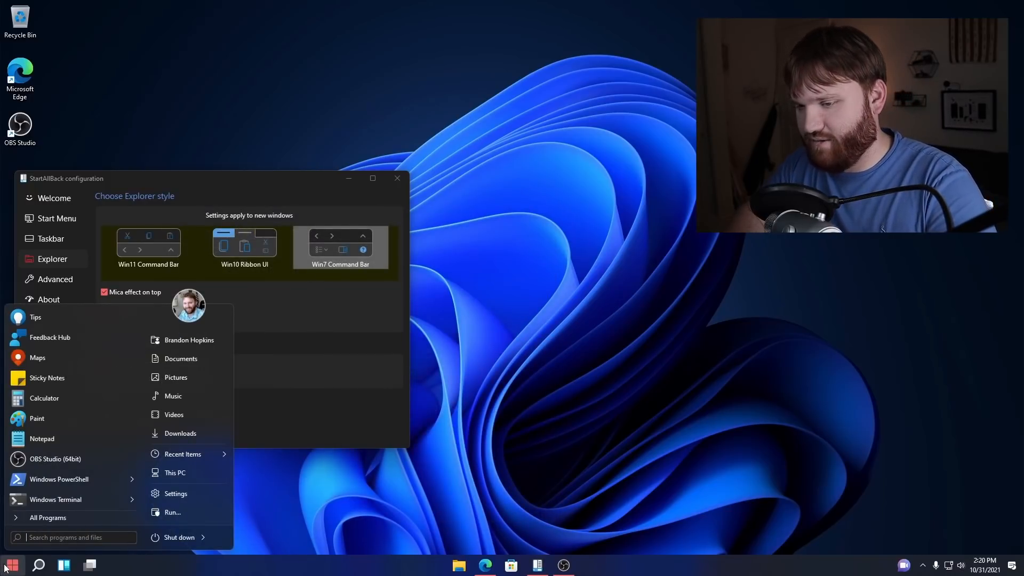
text(note)
key(Return)
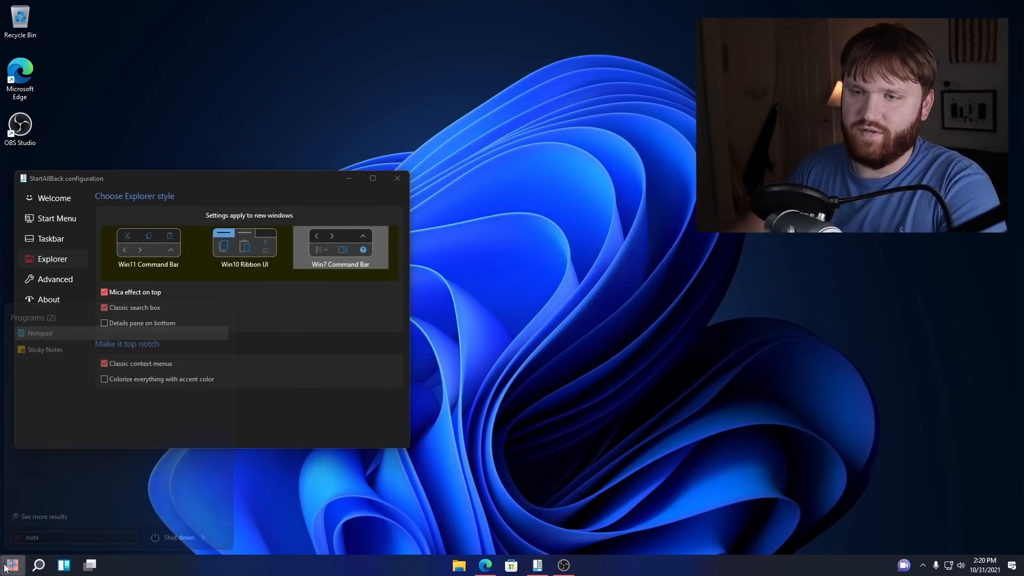
drag(860, 229, 303, 237)
click(110, 119)
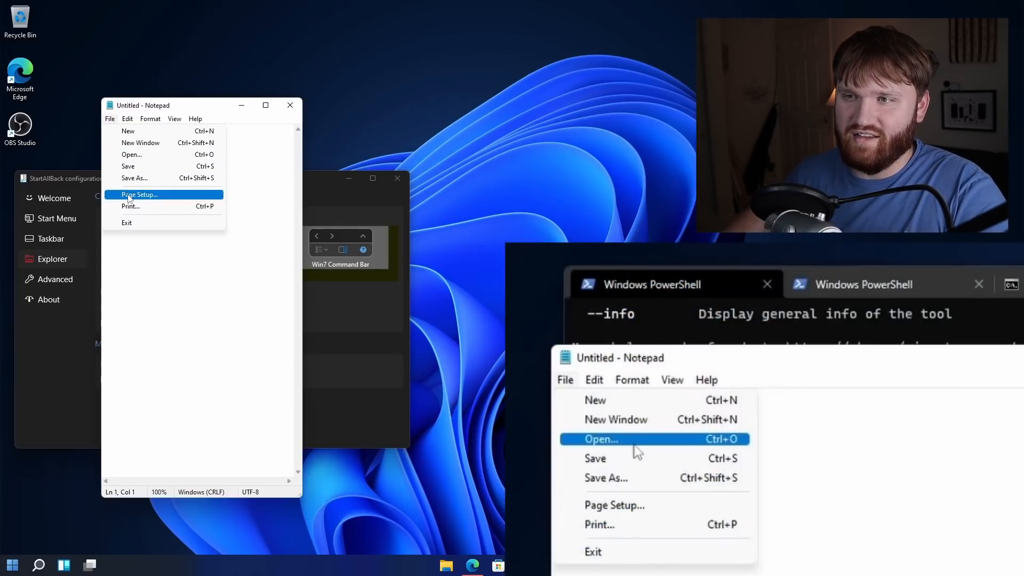
click(135, 117)
click(110, 118)
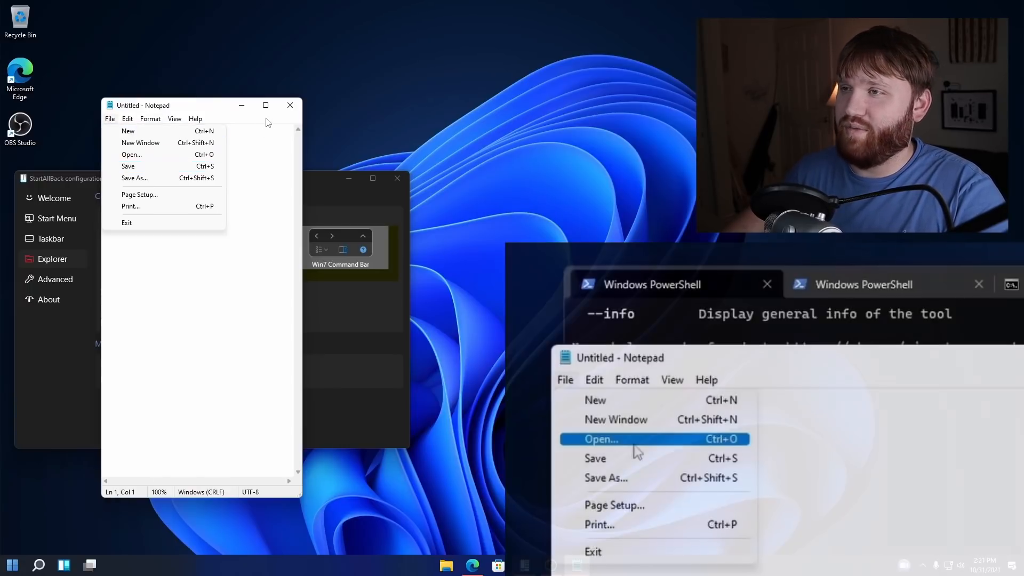
click(292, 106)
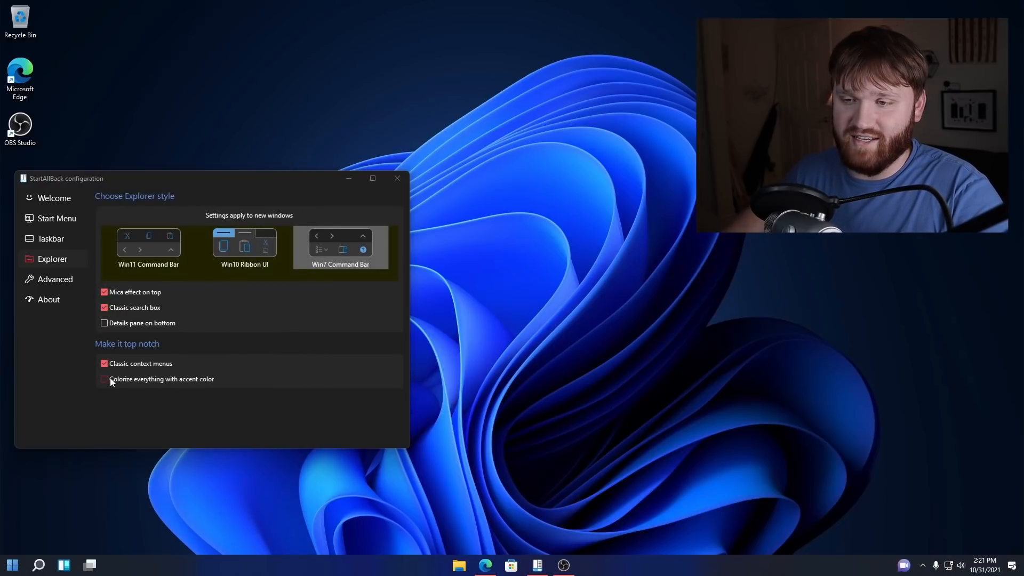
Step: Enable "Colorize everything with accent color" for Explorer and check the context menu highlight in a new File Explorer window
click(160, 380)
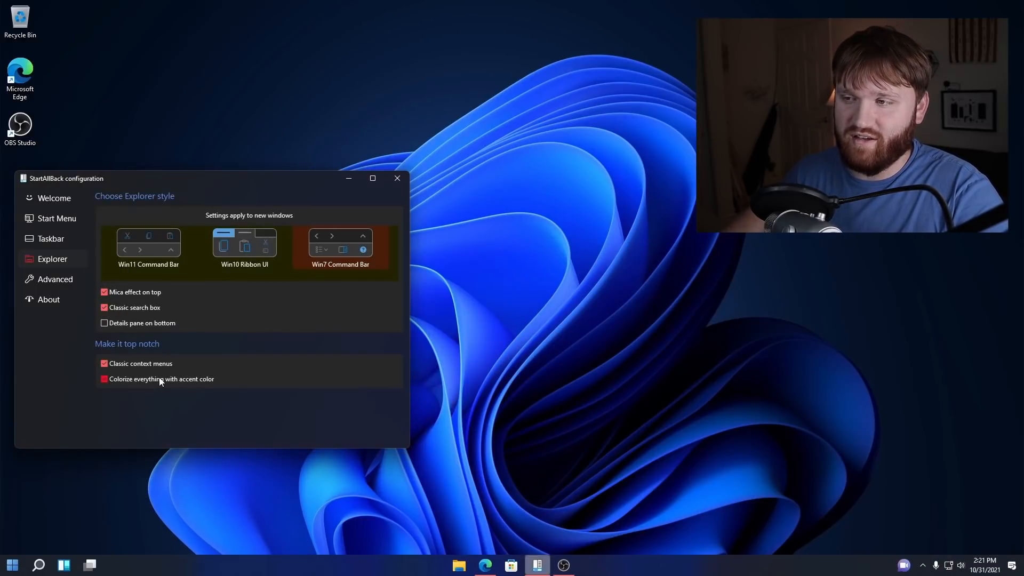
click(459, 565)
right_click(287, 433)
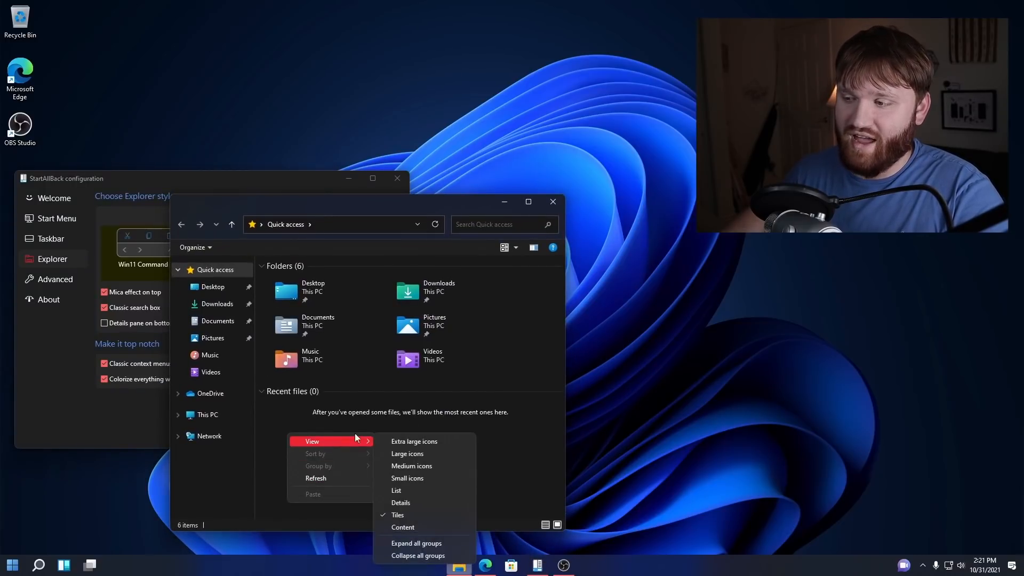
click(552, 202)
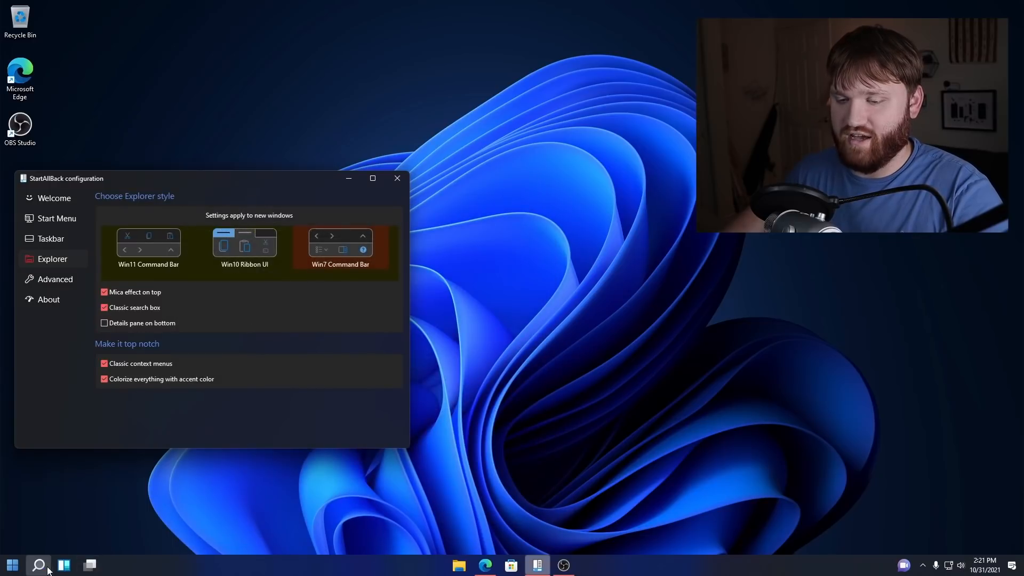
Step: Reopen Notepad by searching for "note" to recheck its File menu with accent colorizing enabled, and close it
click(15, 569)
text(note)
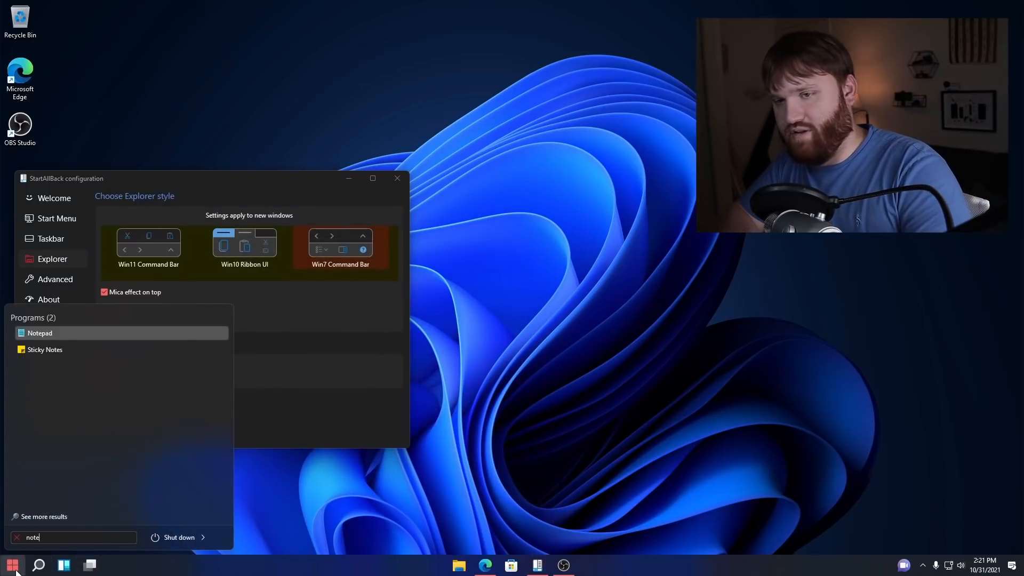
key(Return)
click(110, 119)
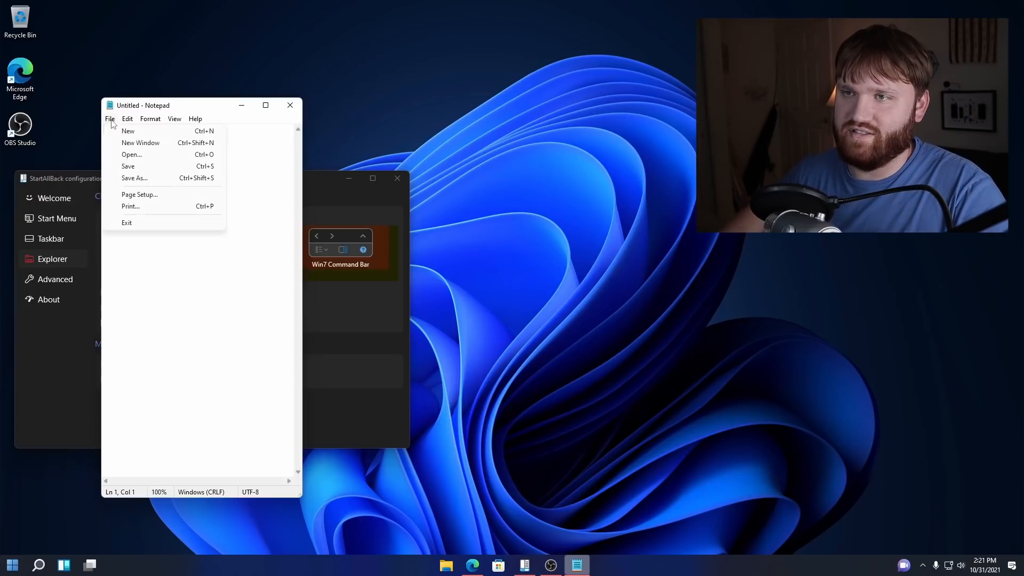
click(289, 107)
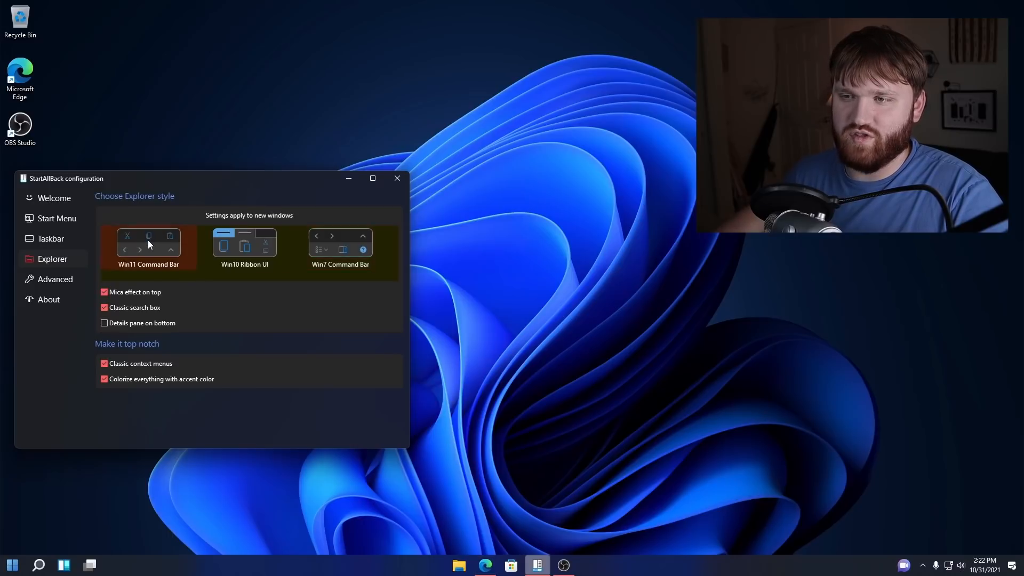
Step: Review the StartAllBack configuration's Advanced options, license activation details and the themes on its Welcome page
click(48, 280)
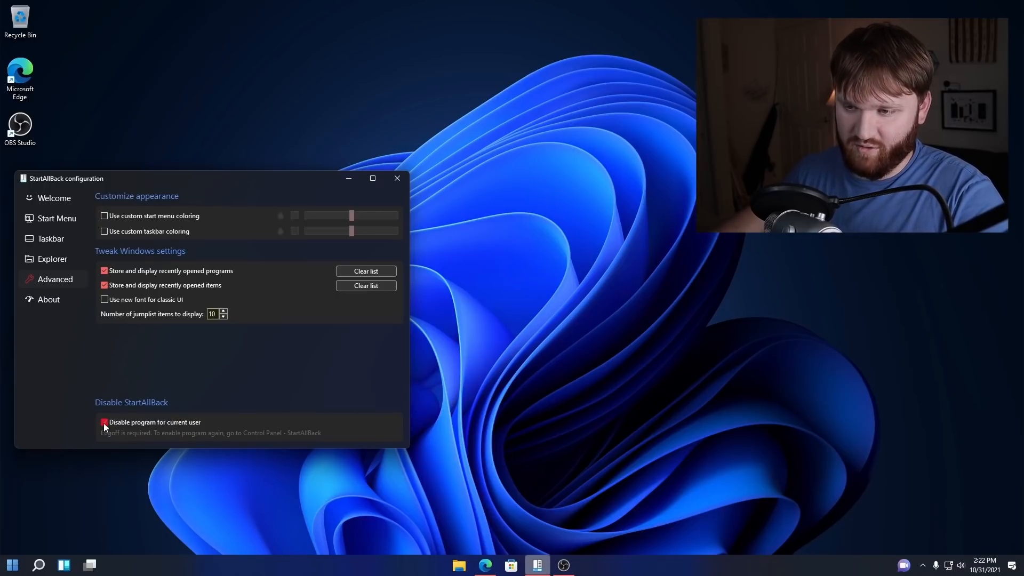
click(49, 297)
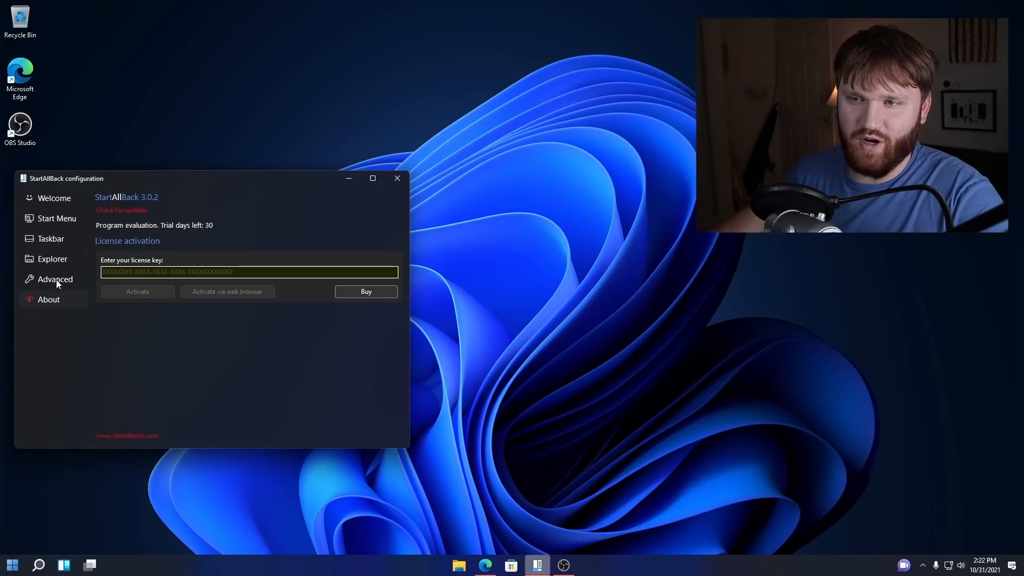
click(58, 218)
scroll(160, 299, up, 8)
click(57, 202)
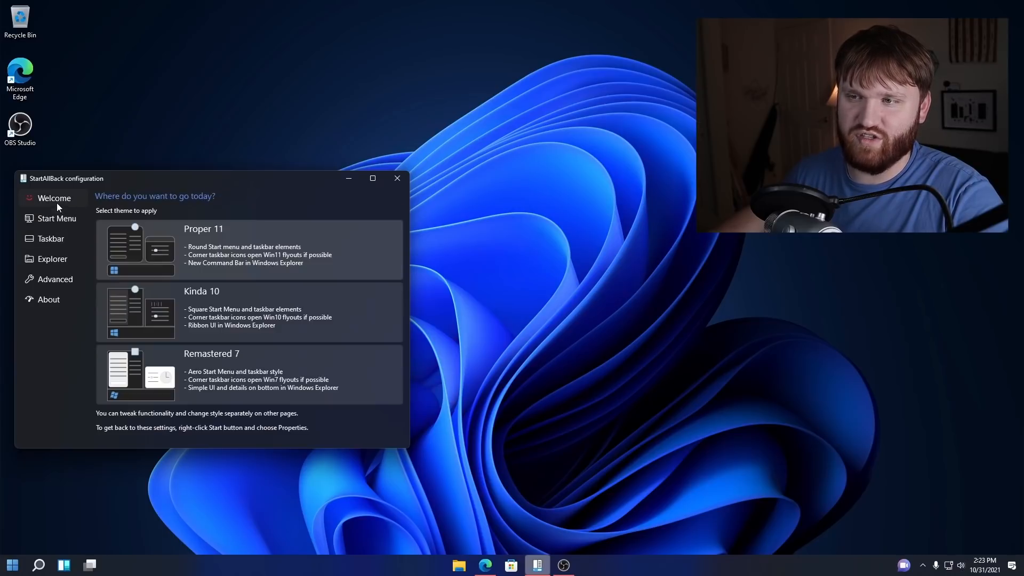
click(47, 299)
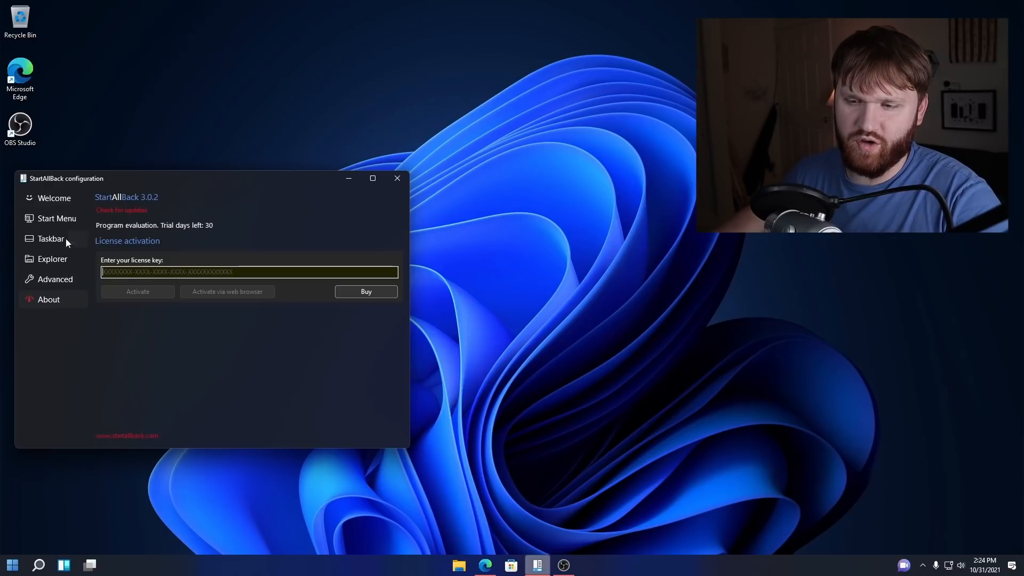
Step: View the classic Start menu, turn off "Use enhanced classic start menu" to check the stock Windows 11 menu, and close the configuration
click(13, 565)
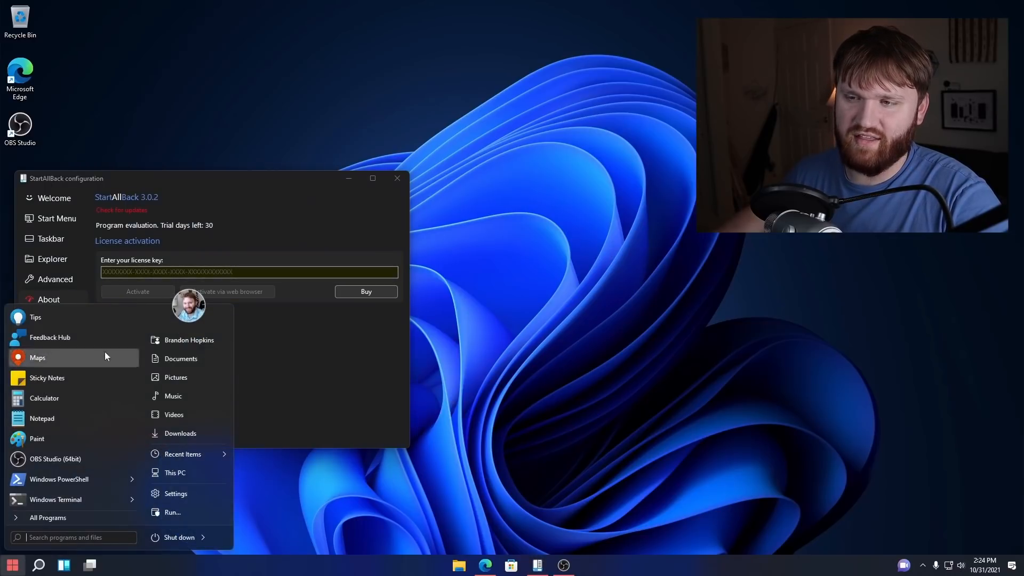
click(514, 428)
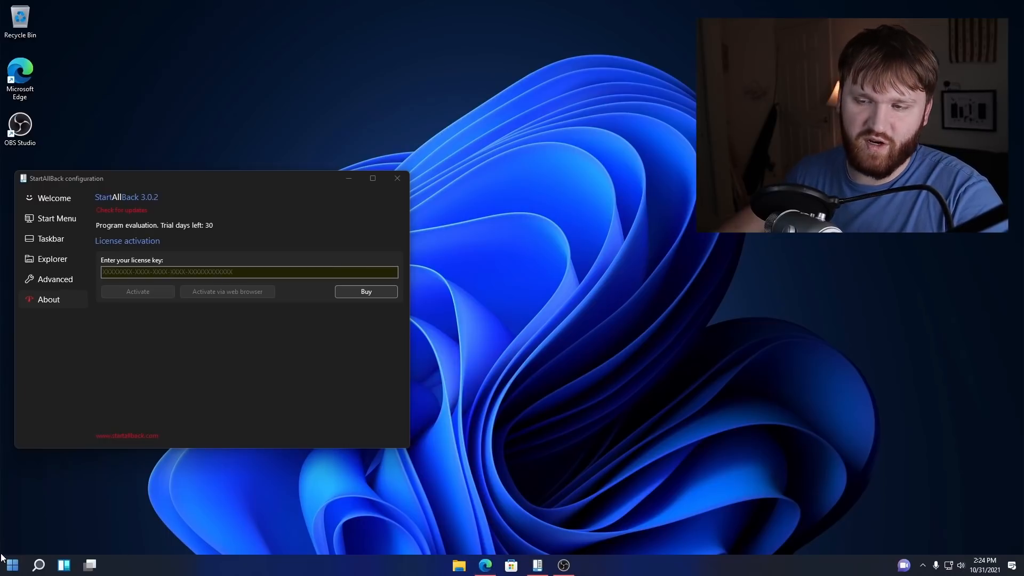
click(47, 218)
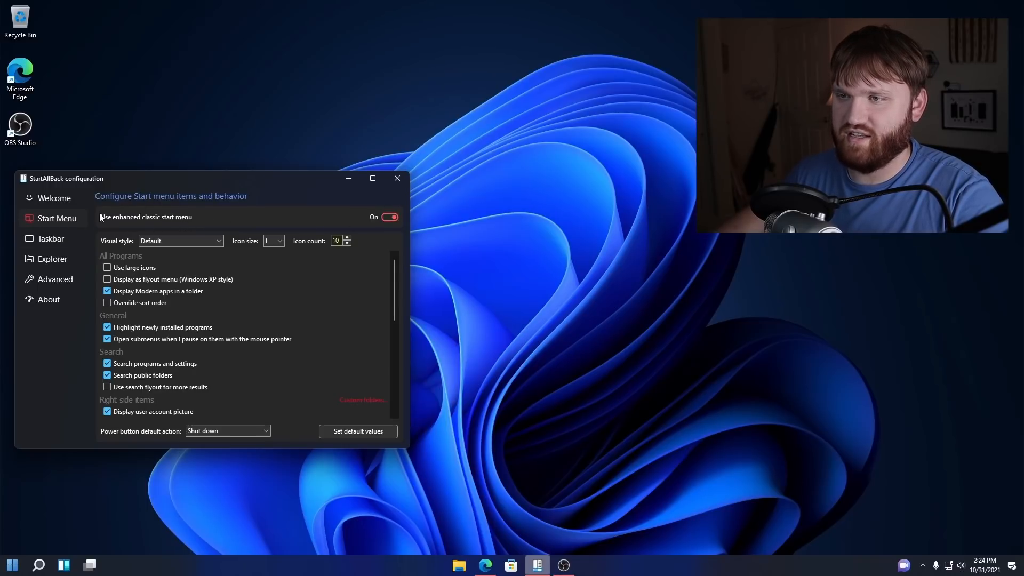
click(12, 565)
click(13, 564)
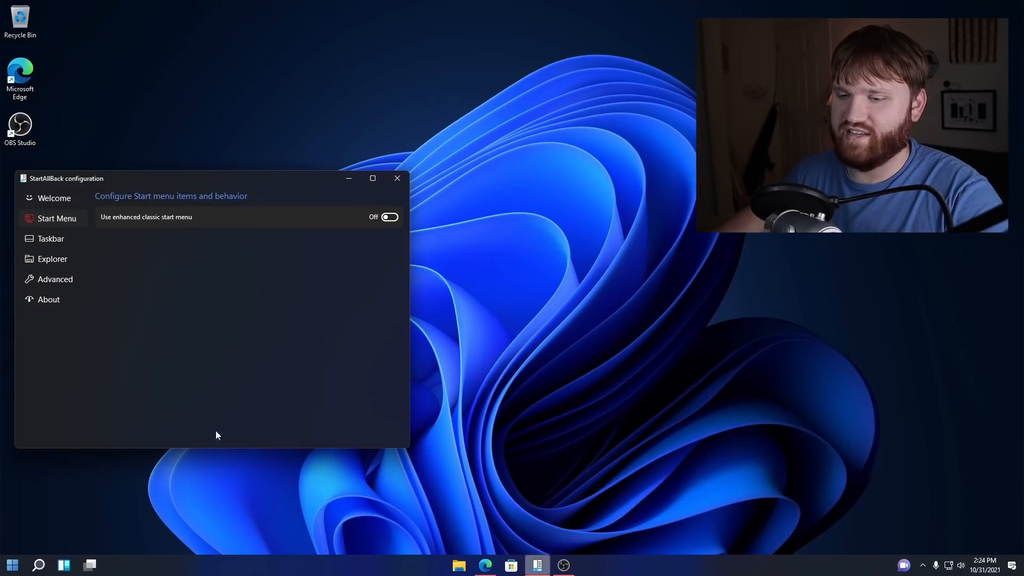
click(15, 567)
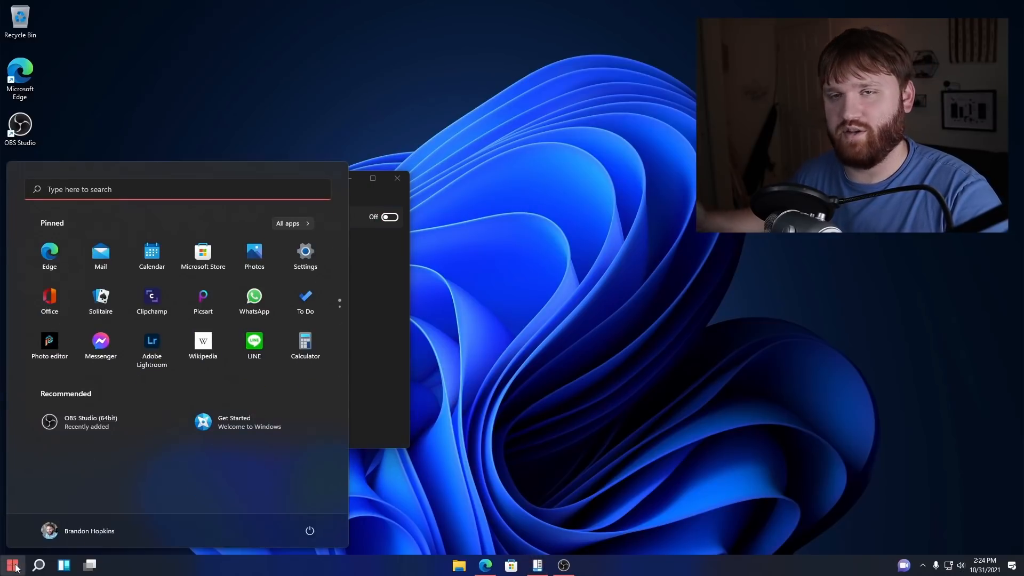
click(401, 312)
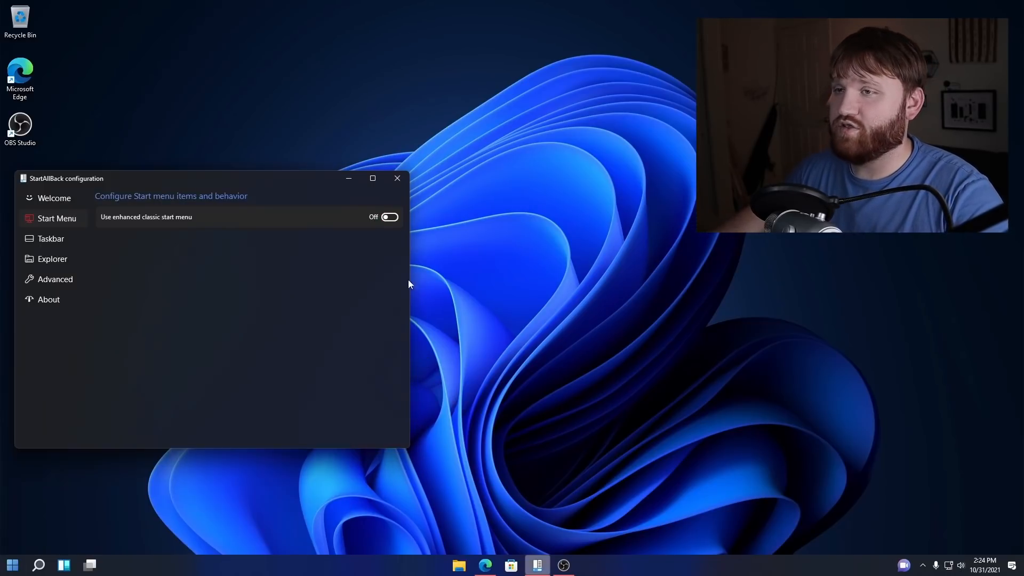
click(400, 177)
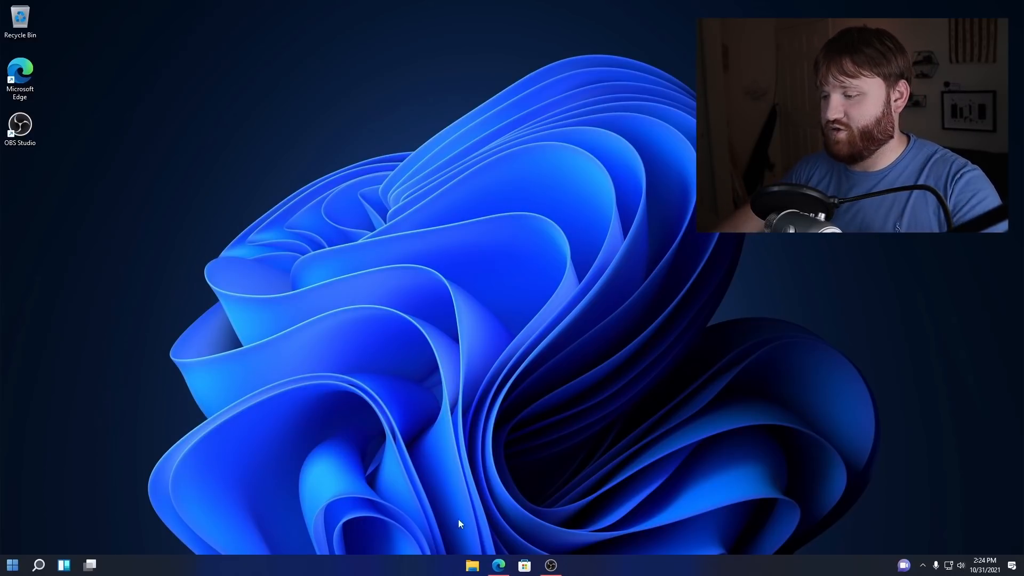
Step: Switch to Microsoft Edge and read the feature list on the StartAllBack website
click(498, 565)
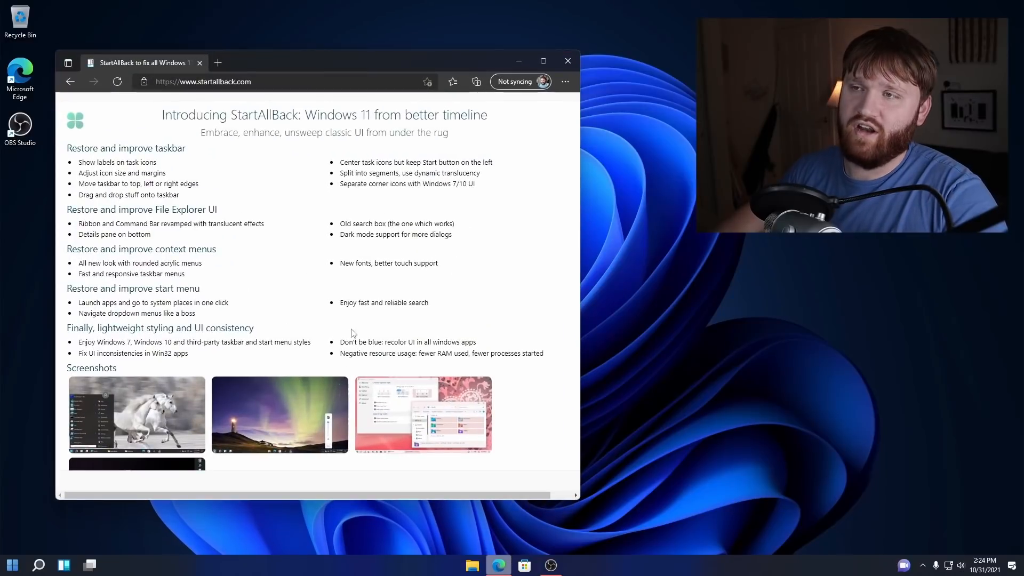
drag(555, 359, 68, 149)
click(240, 171)
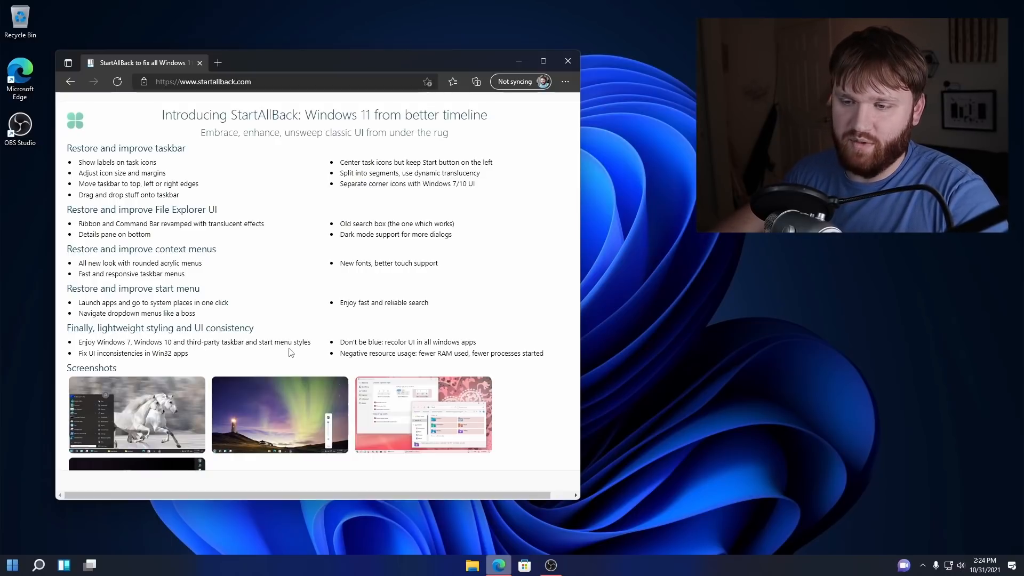
Step: Find the website's download and purchase options, open the license key purchase page to check the prices, and close the browser
scroll(290, 352, down, 3)
scroll(297, 331, up, 3)
scroll(296, 331, down, 3)
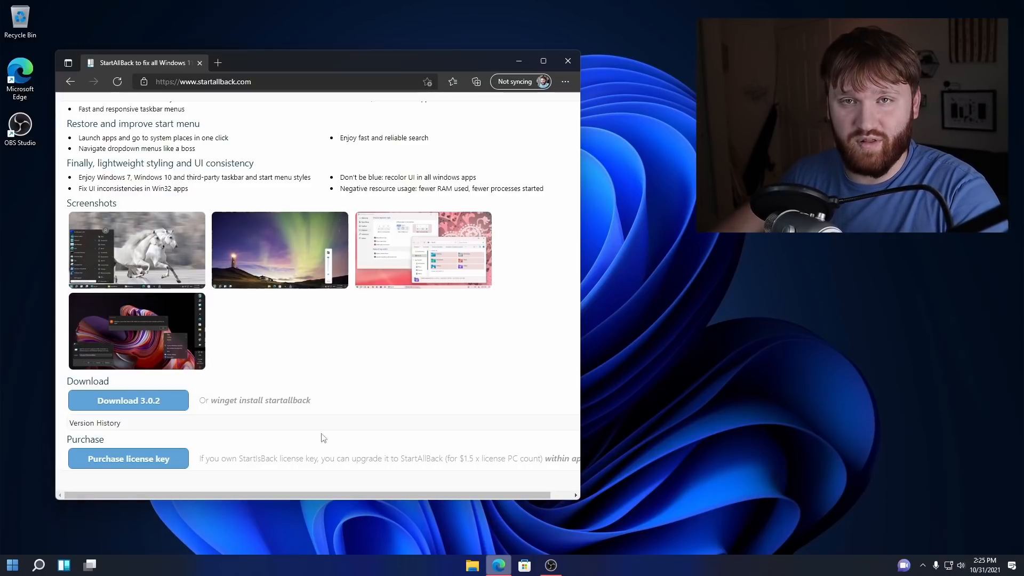
click(135, 461)
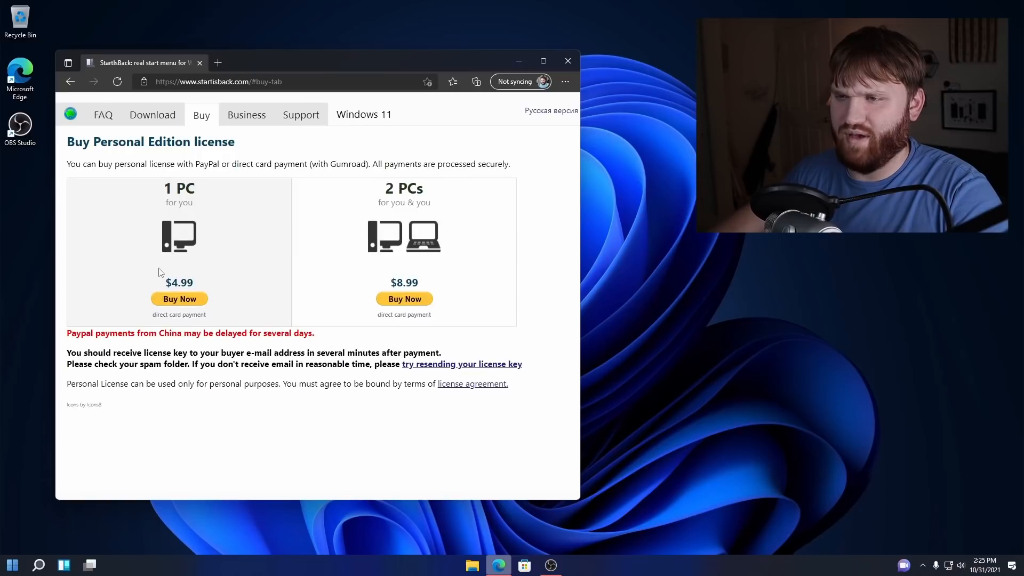
click(568, 61)
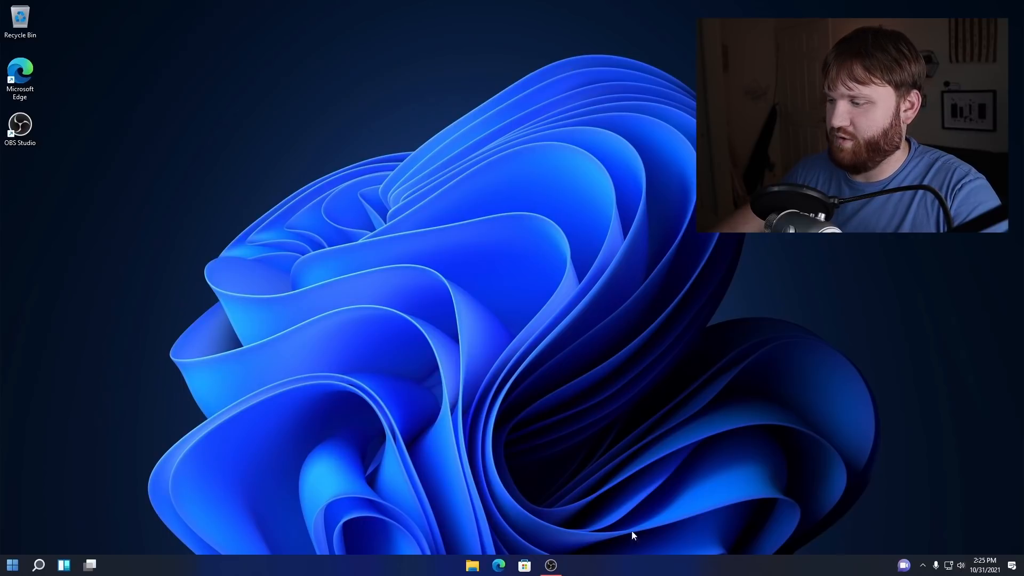